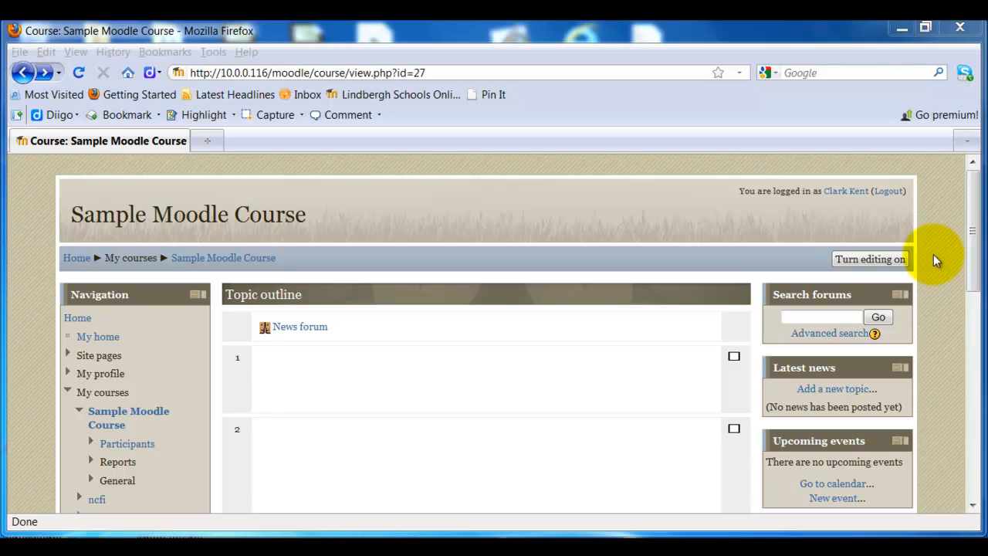
Turn on editing for the course and look over the editable topic sections.
left_click(885, 262)
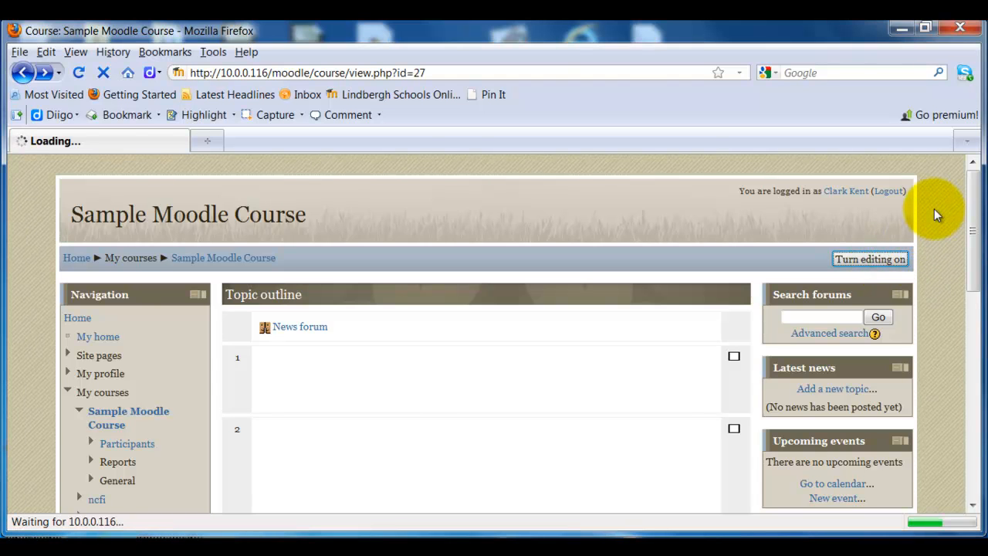
scroll(933, 208, "down", 4)
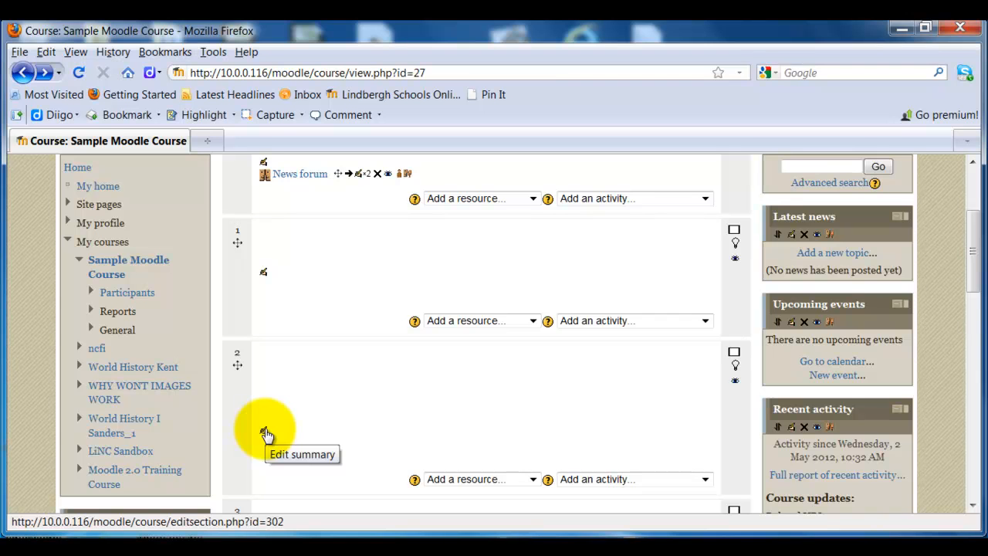
scroll(312, 413, "down", 5)
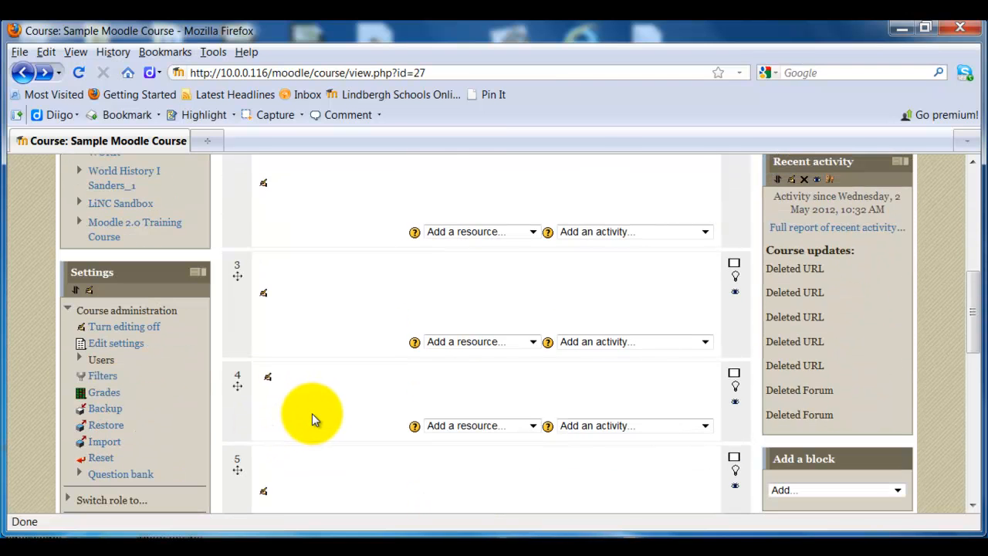
scroll(312, 413, "up", 7)
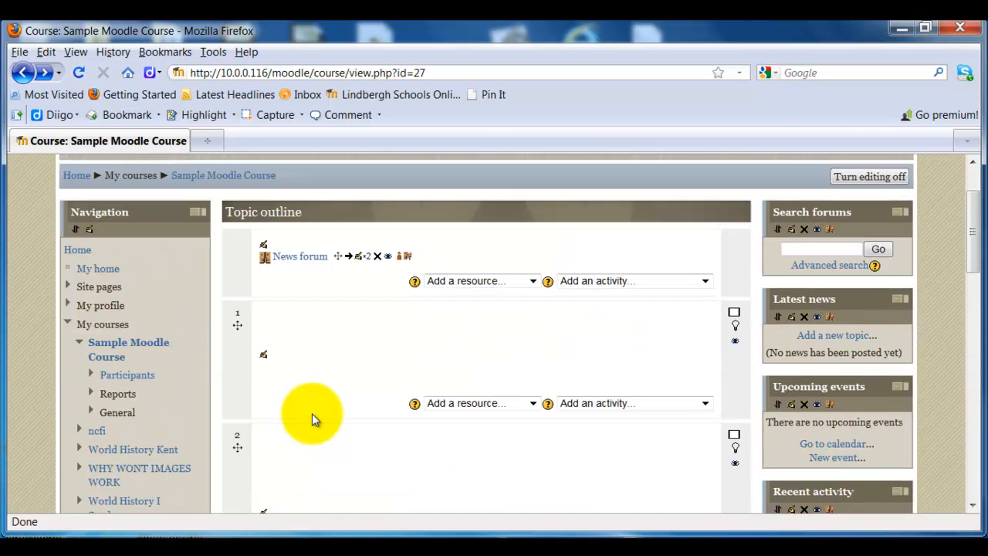
scroll(316, 429, "down", 2)
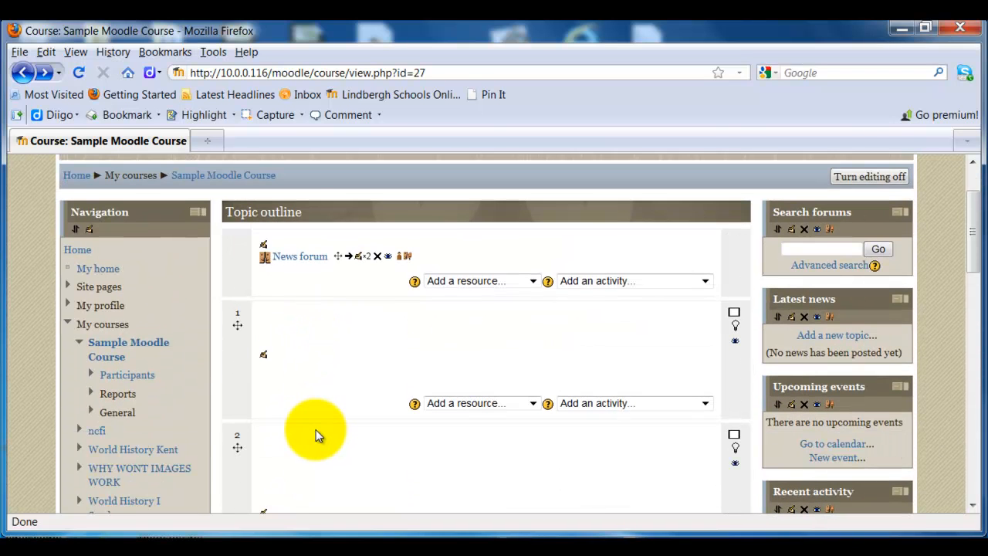
Edit the summary of topic 1, enter "Unit 1" as its section name and save the changes.
left_click(264, 357)
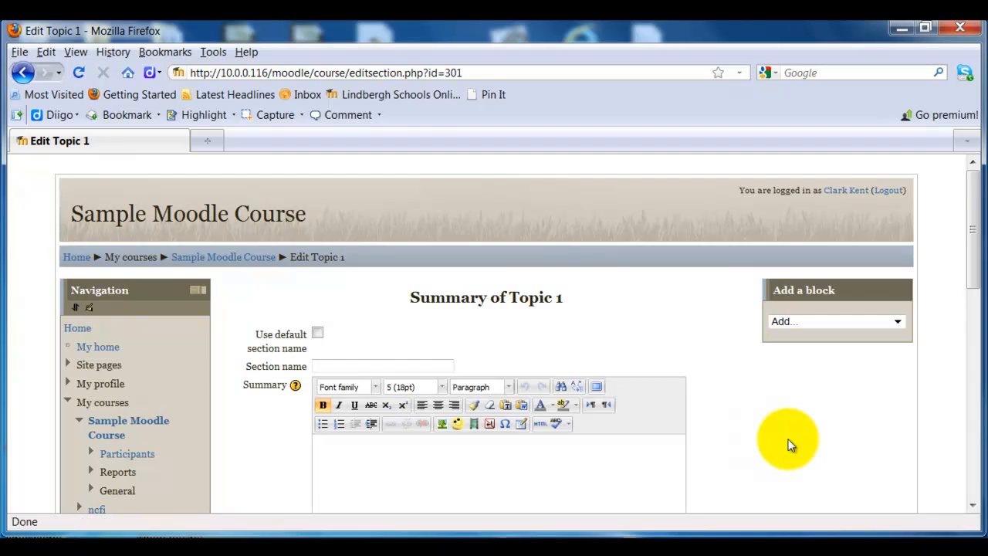
scroll(788, 445, "down", 2)
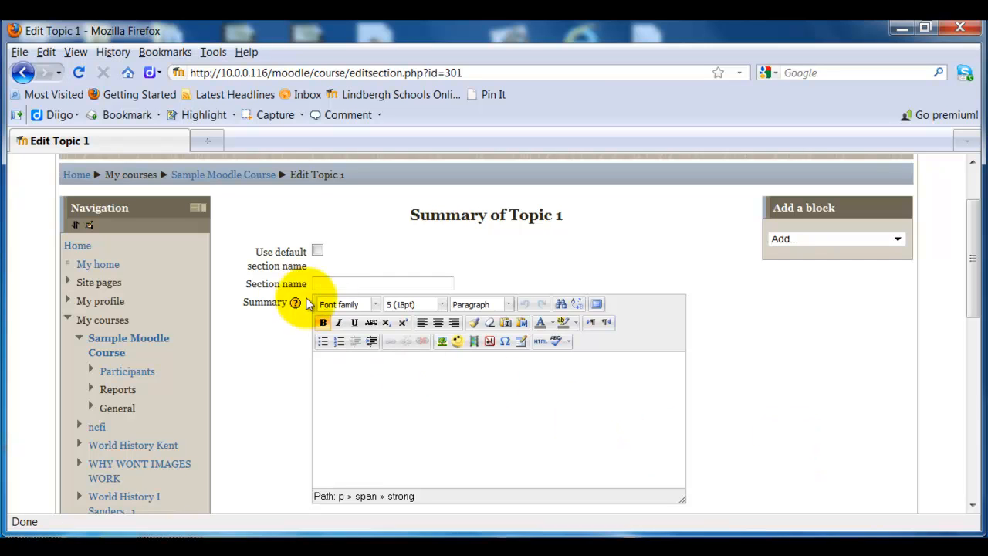
left_click(335, 283)
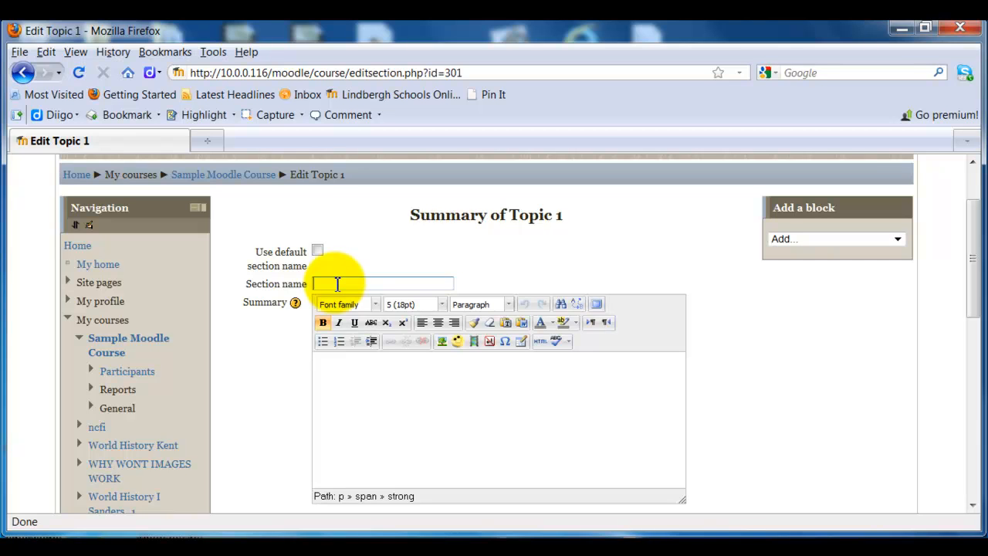
type("Unit")
type("1")
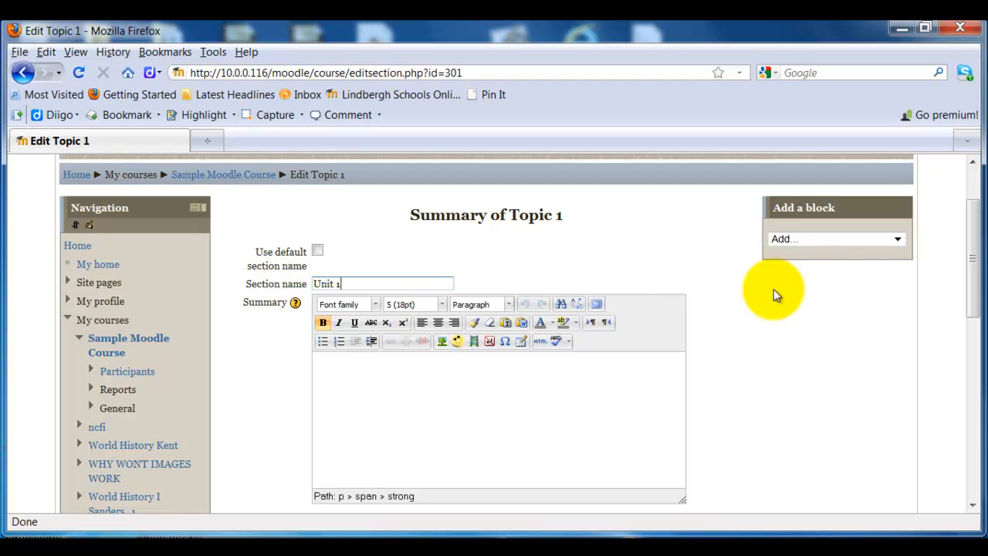
scroll(968, 262, "down", 3)
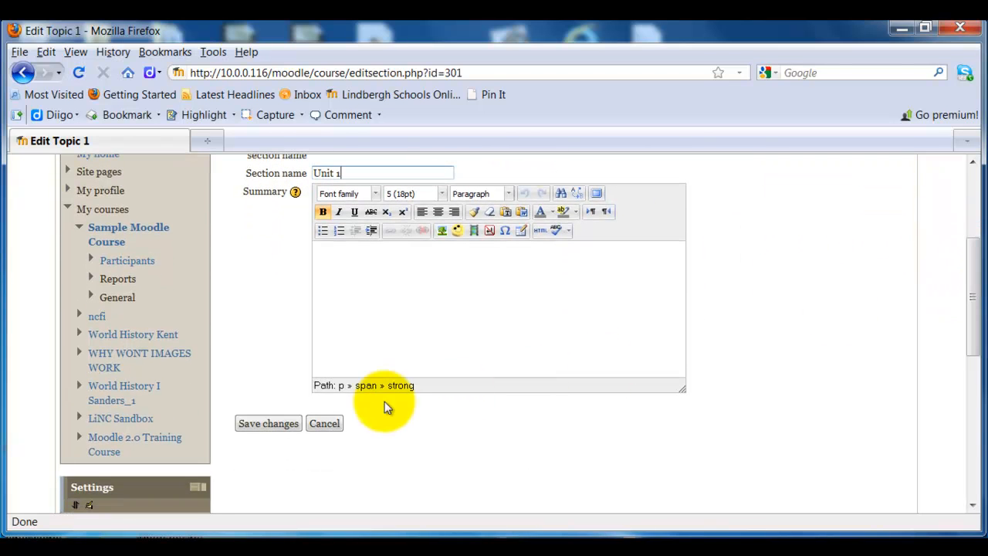
left_click(285, 424)
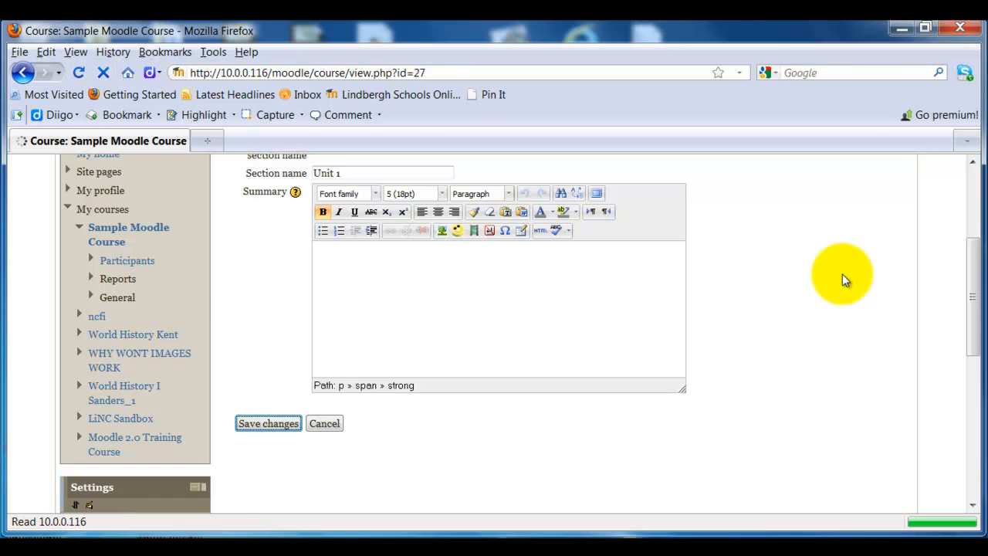
Reopen topic 1 for editing, clear its section name and enter "Unit 1" as the summary text instead.
scroll(921, 284, "down", 4)
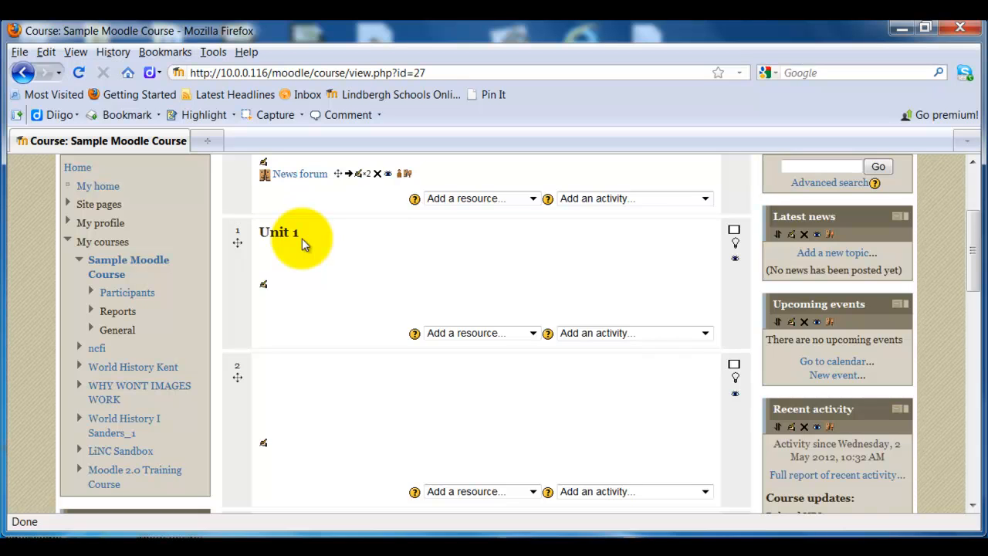
left_click(263, 284)
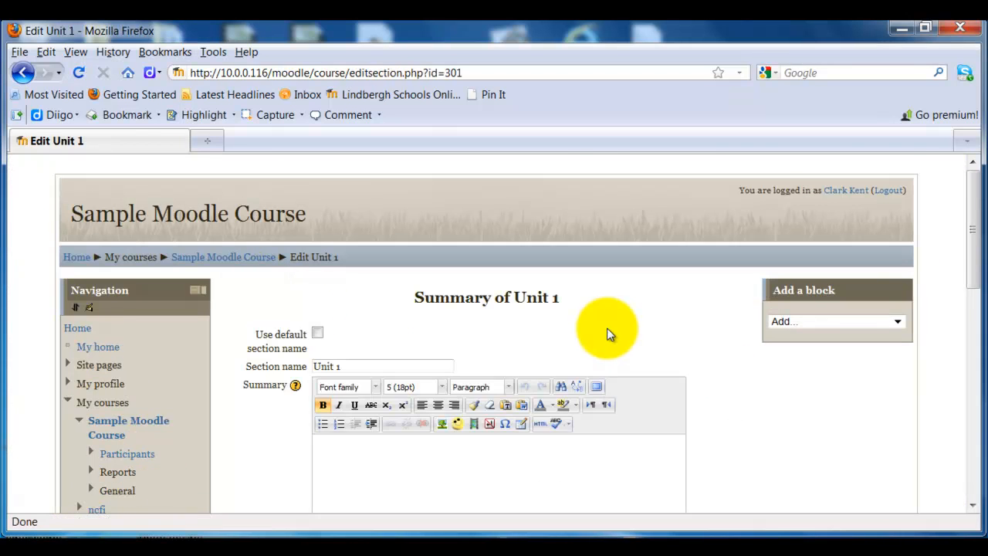
scroll(609, 331, "down", 2)
left_click(345, 287)
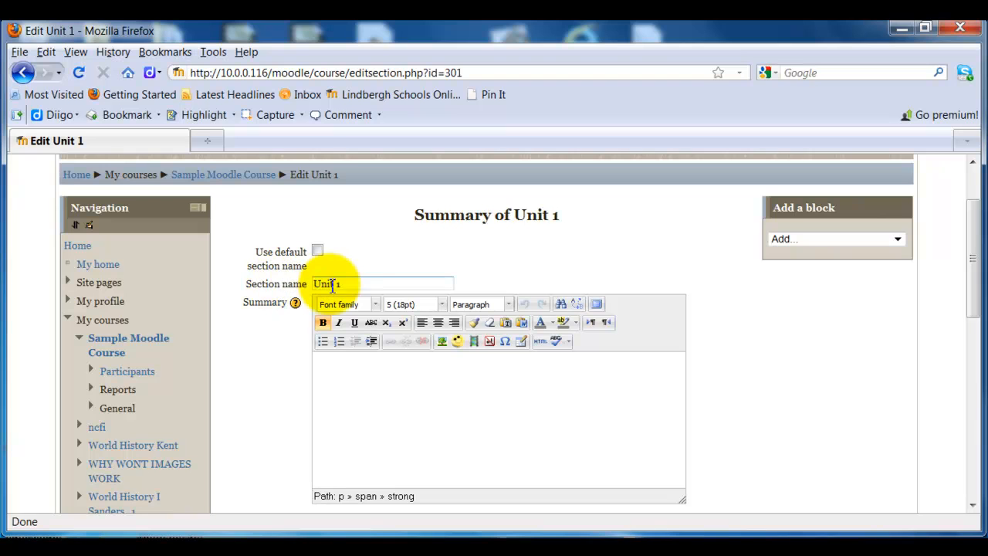
triple_click(356, 286)
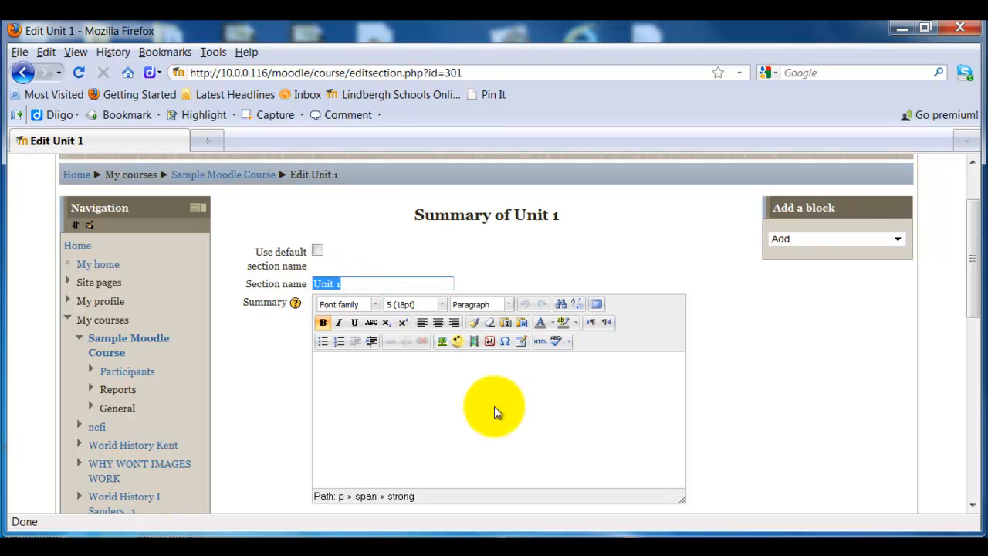
key("BackSpace")
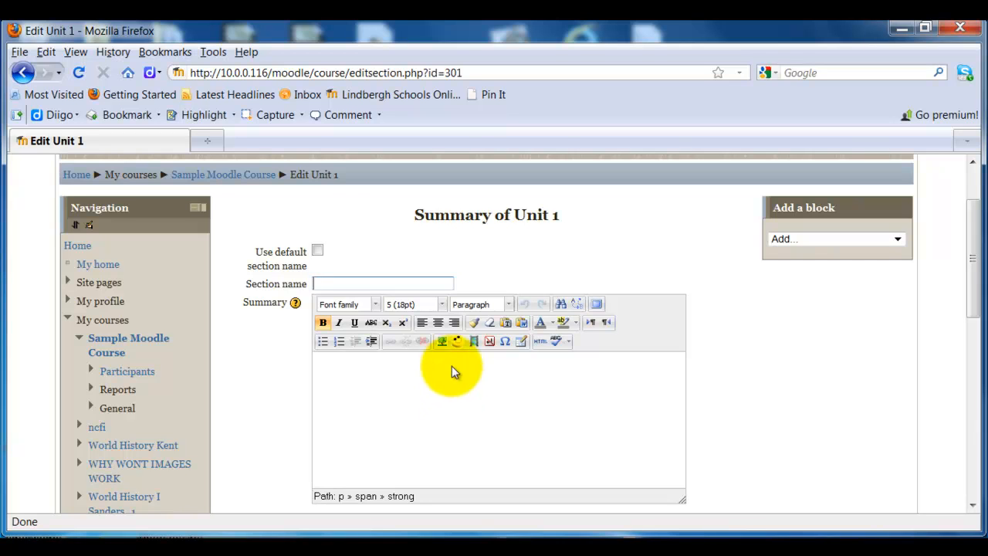
left_click(412, 373)
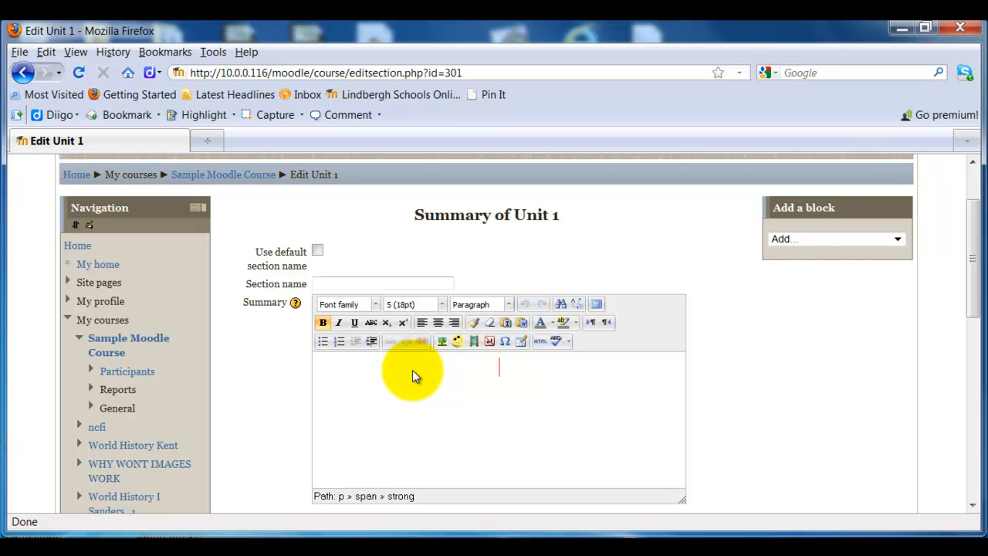
type("Unit 1")
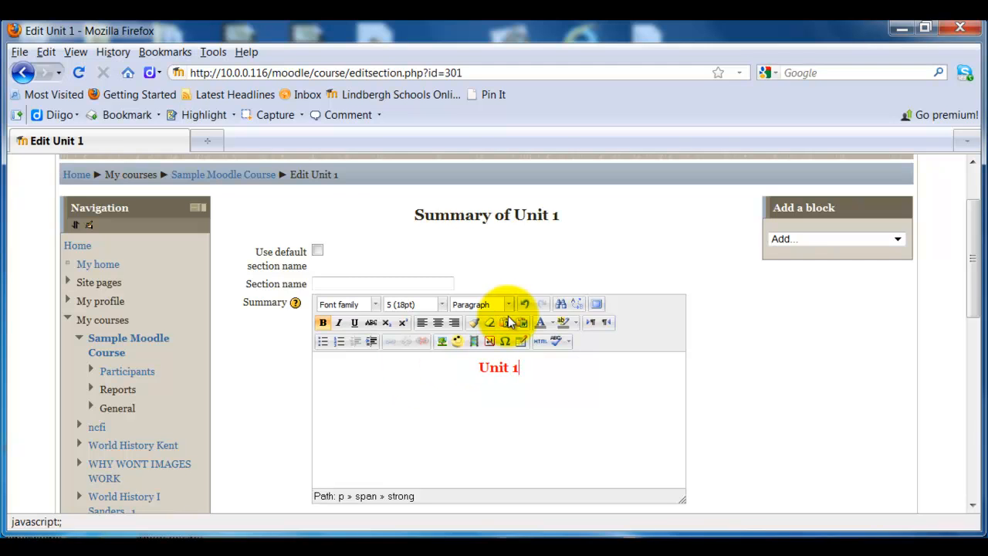
Change the text colour of the "Unit 1" heading in the summary to green.
left_click_drag(520, 367, 480, 370)
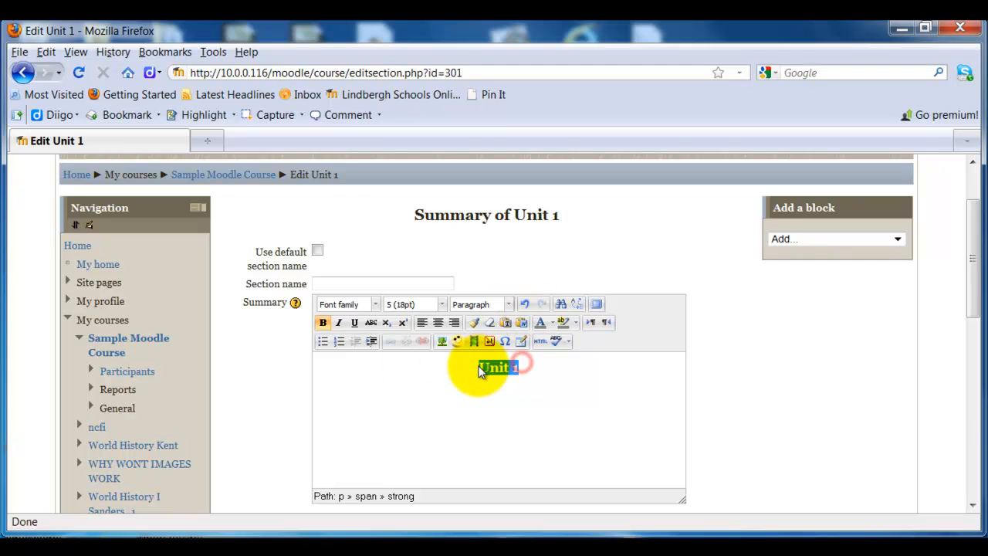
left_click(552, 322)
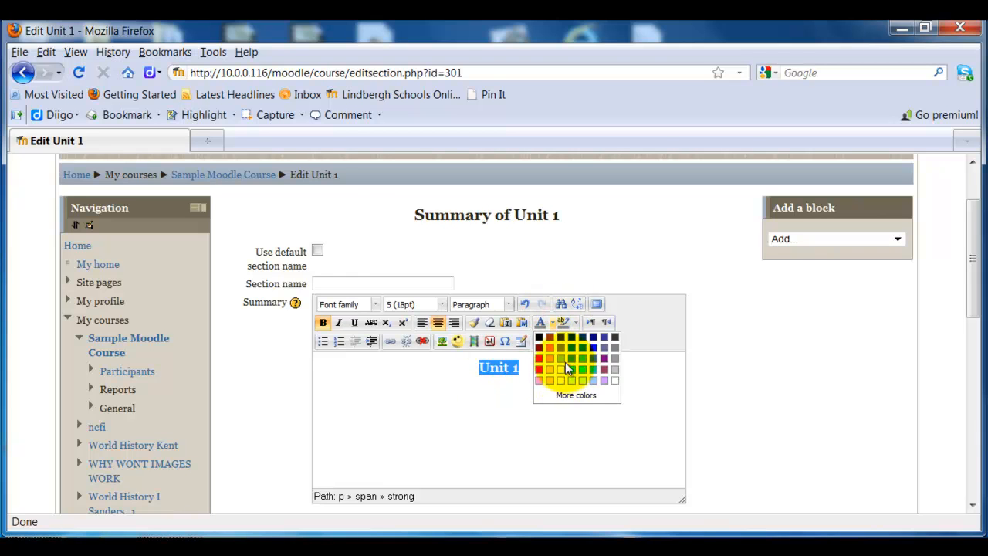
left_click(572, 347)
left_click(523, 372)
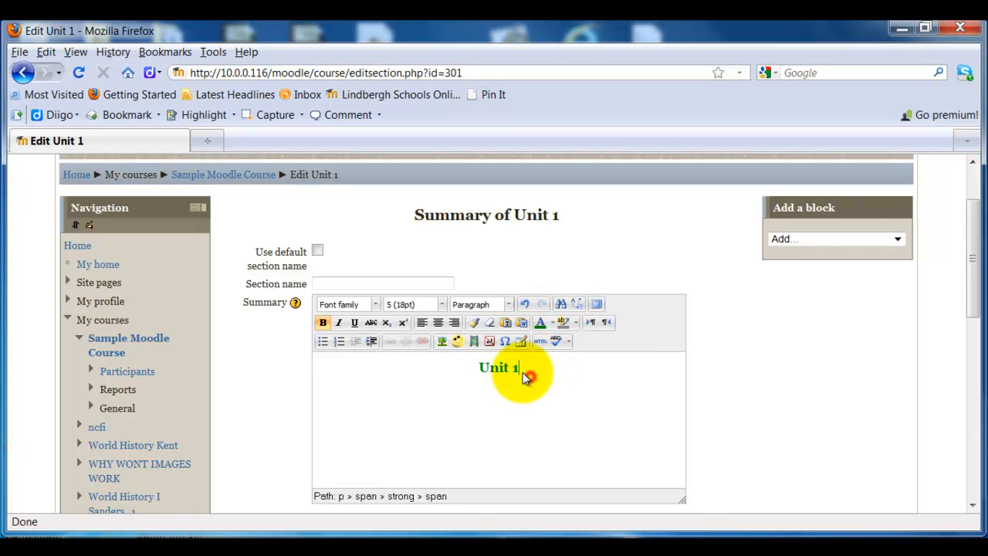
Set the font size of the "Unit 1" summary heading to 6 (24pt).
left_click_drag(524, 364, 478, 367)
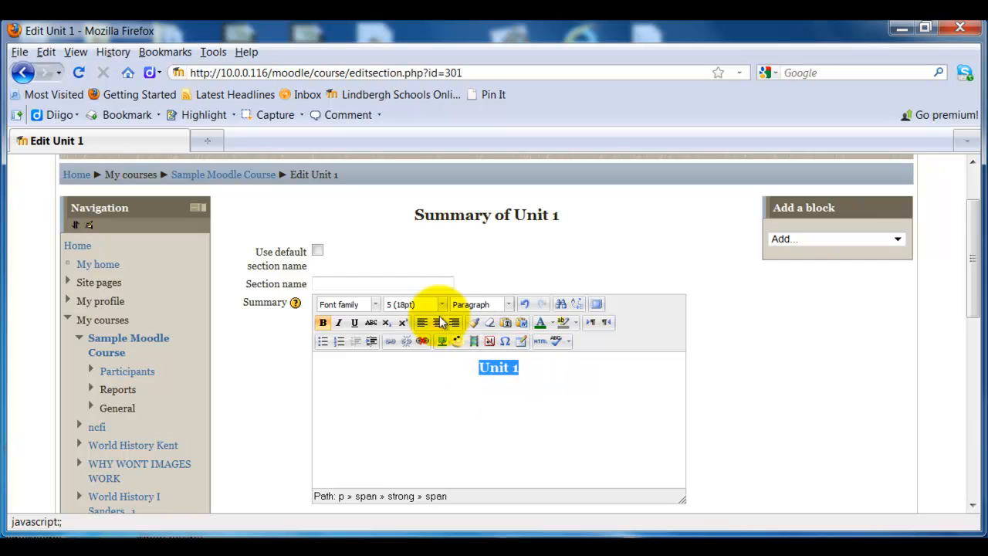
left_click(441, 304)
scroll(490, 370, "down", 2)
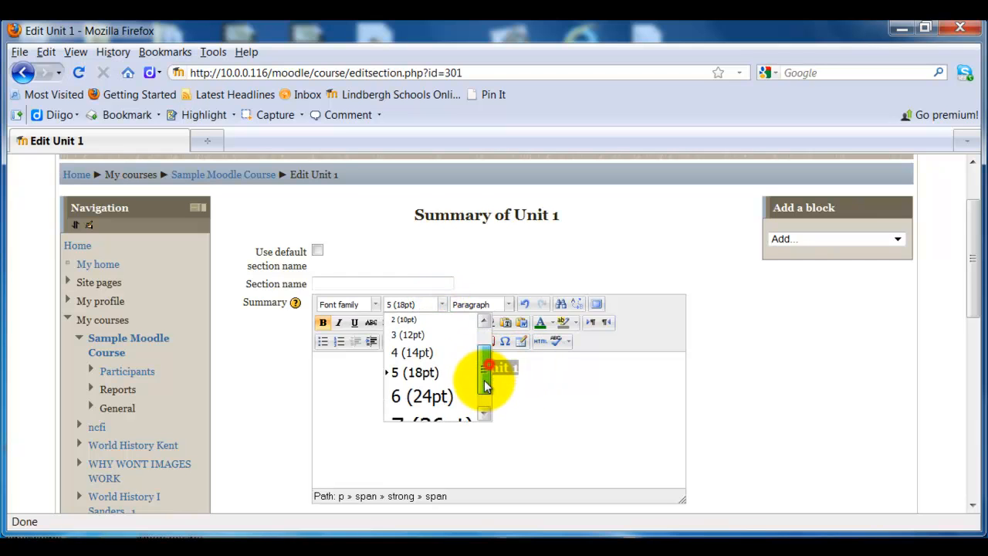
left_click(455, 397)
left_click(497, 402)
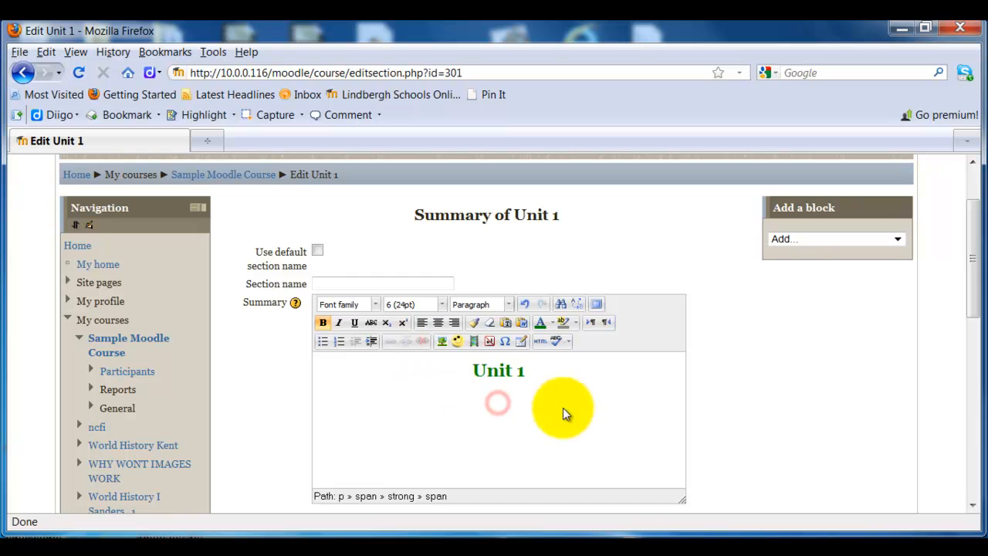
Set the font of the "Unit 1" summary heading to Tahoma and save the section changes.
left_click_drag(530, 374, 468, 378)
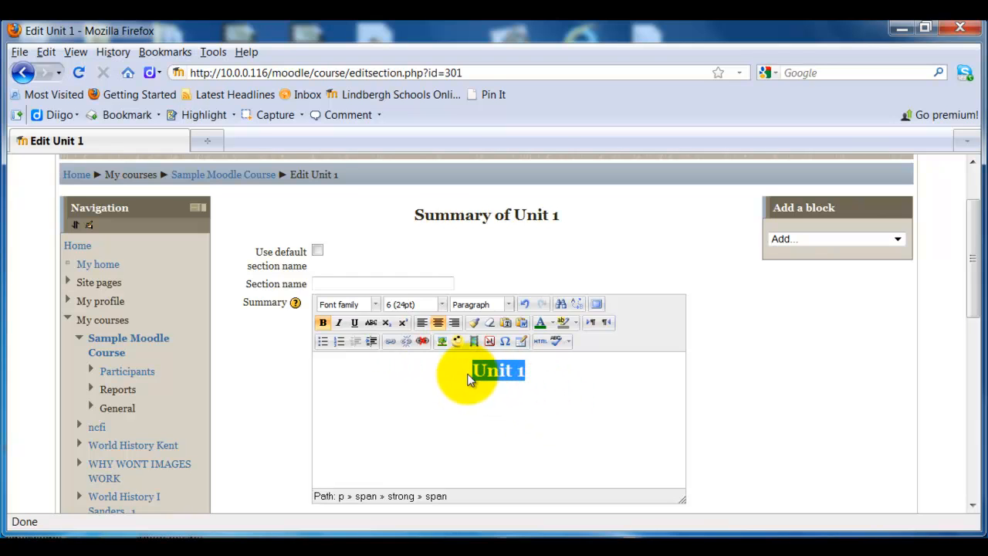
left_click(375, 304)
scroll(396, 337, "down", 1)
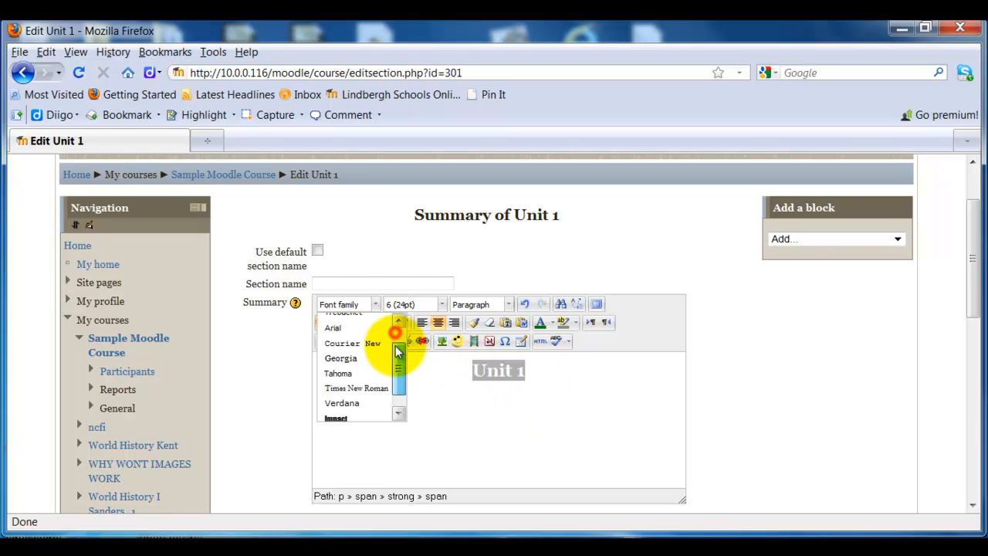
left_click(357, 371)
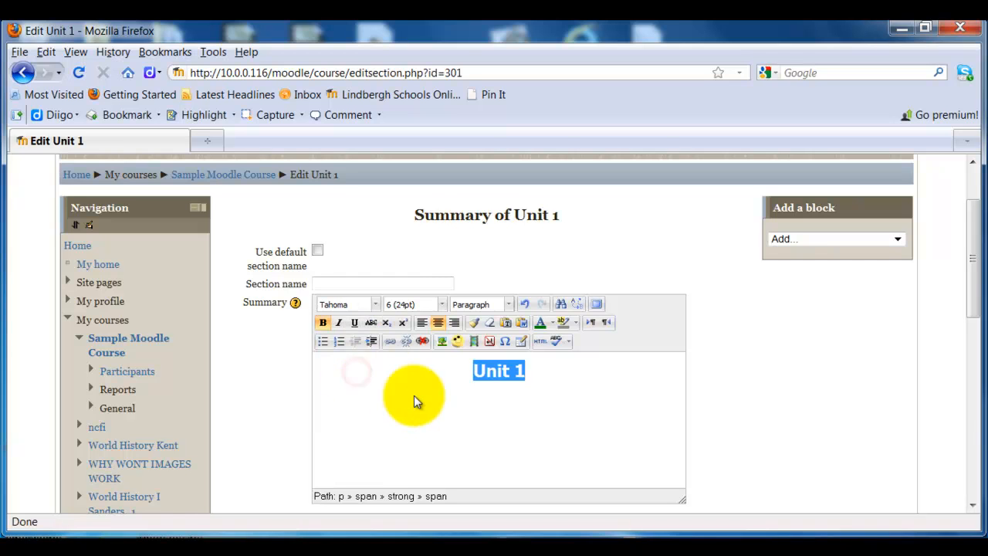
left_click(581, 417)
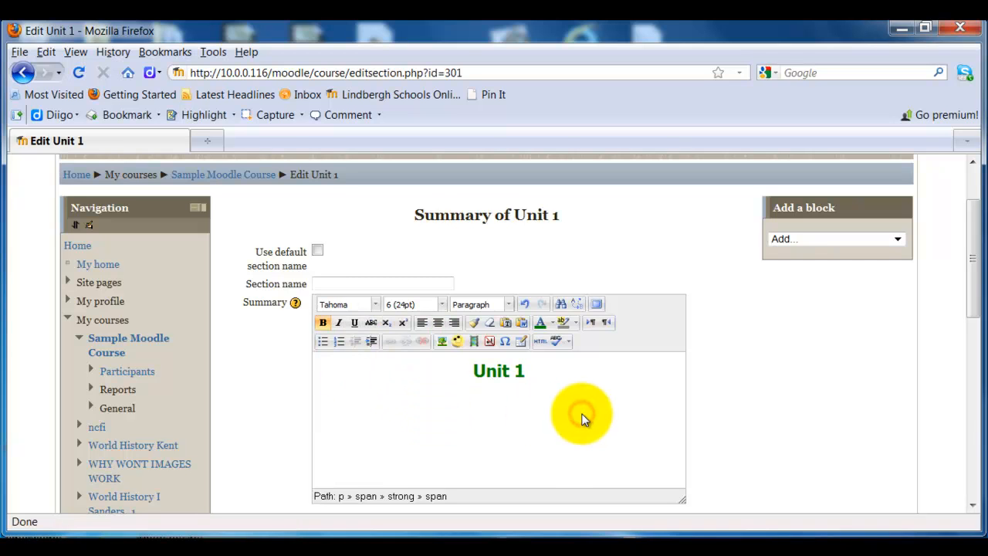
left_click_drag(965, 280, 964, 324)
left_click(263, 410)
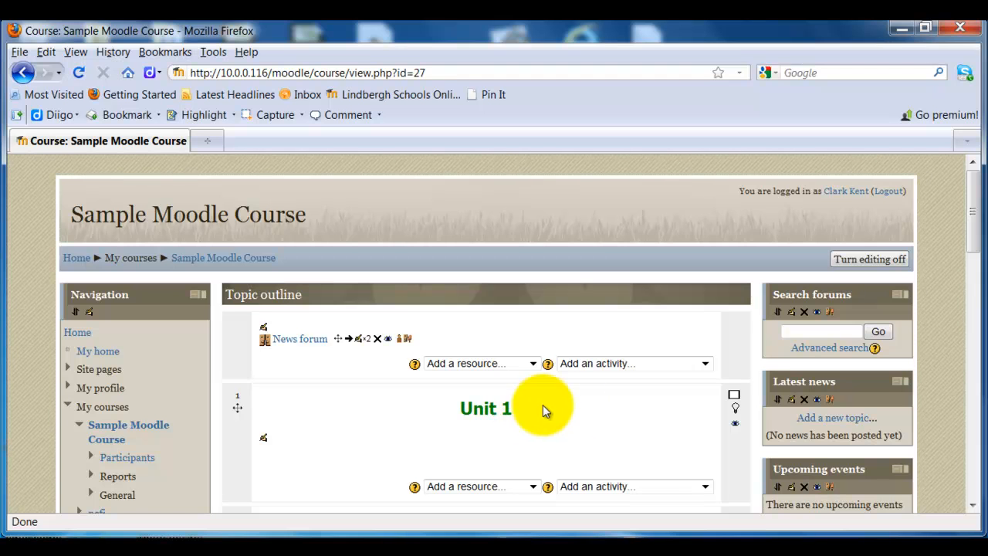
Copy the formatted "Unit 1" heading from topic 1 on the course page.
scroll(932, 261, "down", 2)
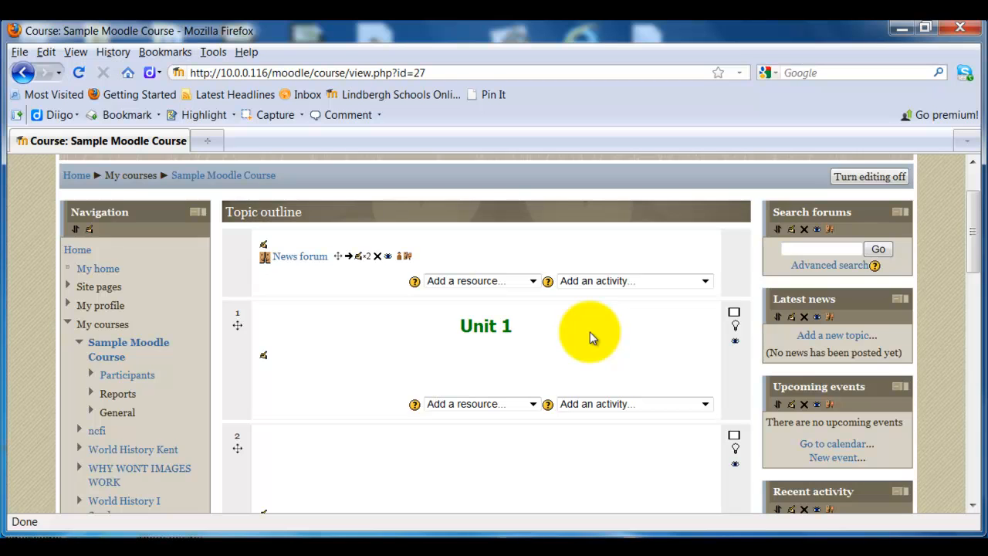
left_click_drag(525, 328, 464, 329)
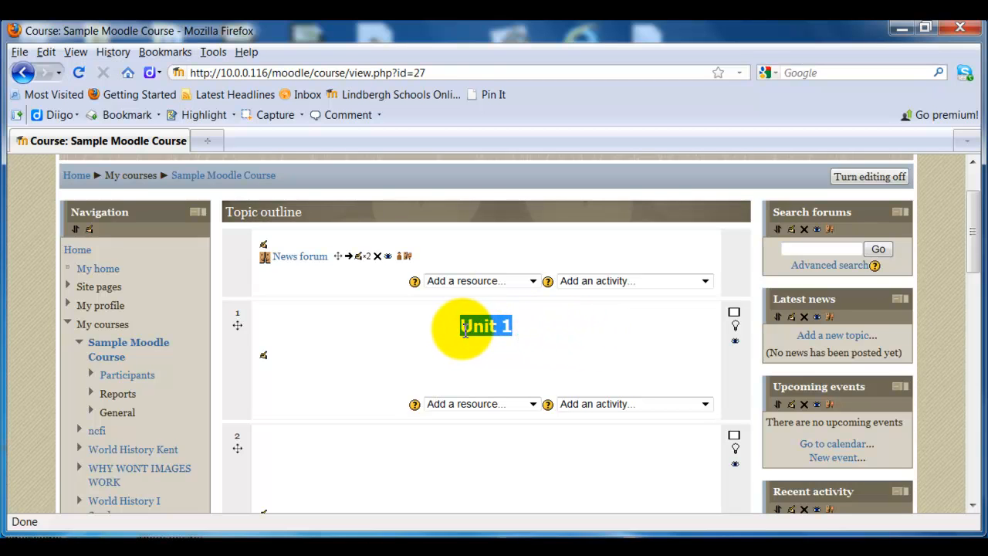
right_click(464, 329)
left_click(488, 341)
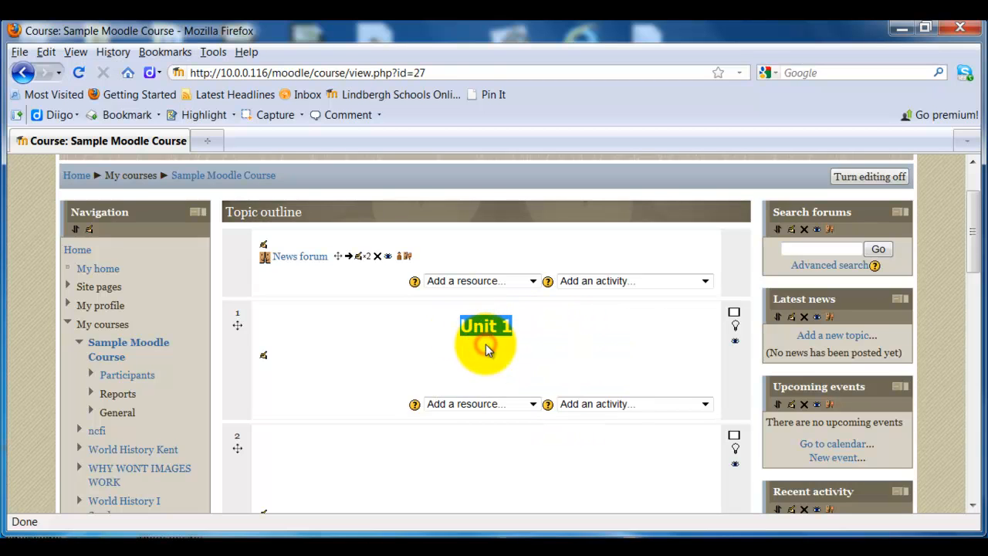
Open the topic 2 summary for editing and paste the copied "Unit 1" heading into it.
scroll(428, 381, "down", 2)
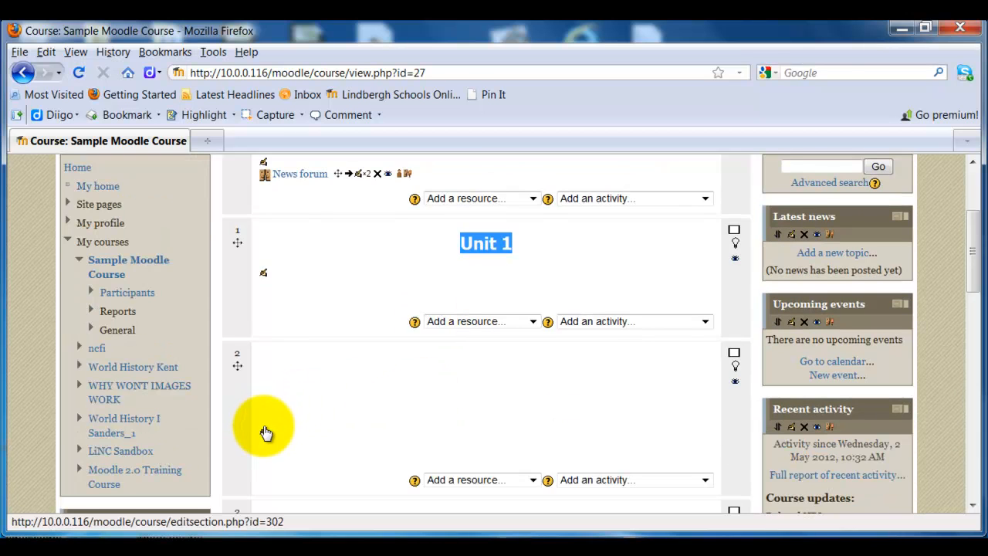
left_click(264, 429)
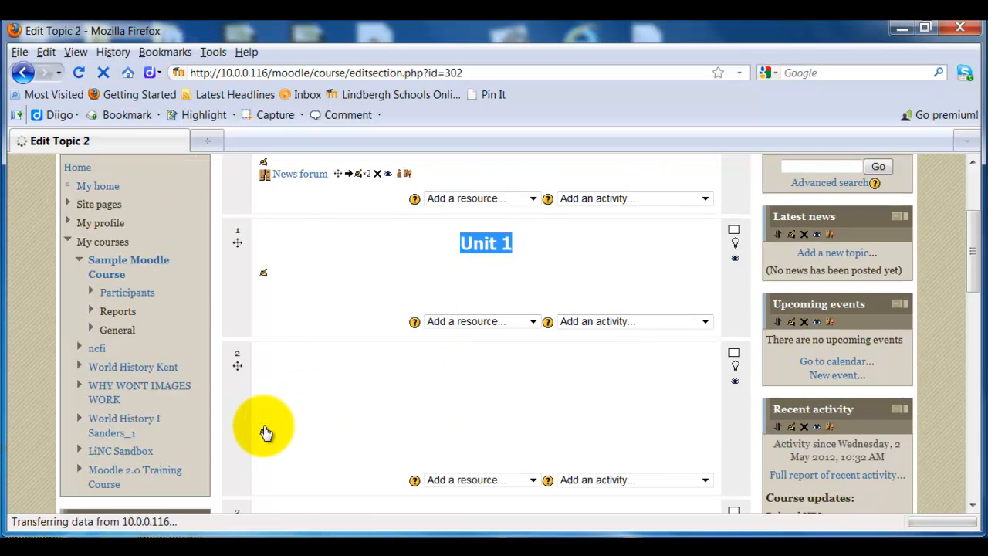
scroll(798, 432, "down", 2)
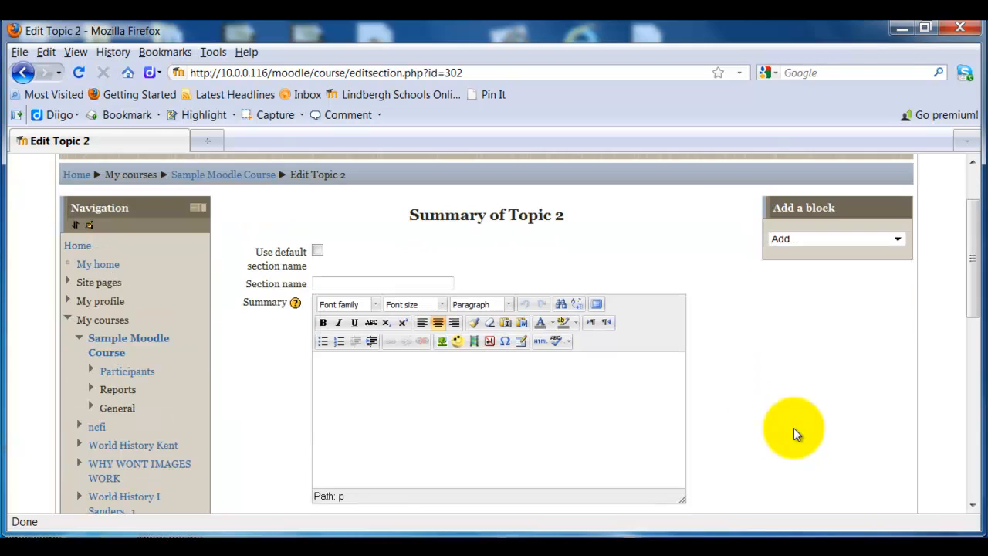
left_click(455, 382)
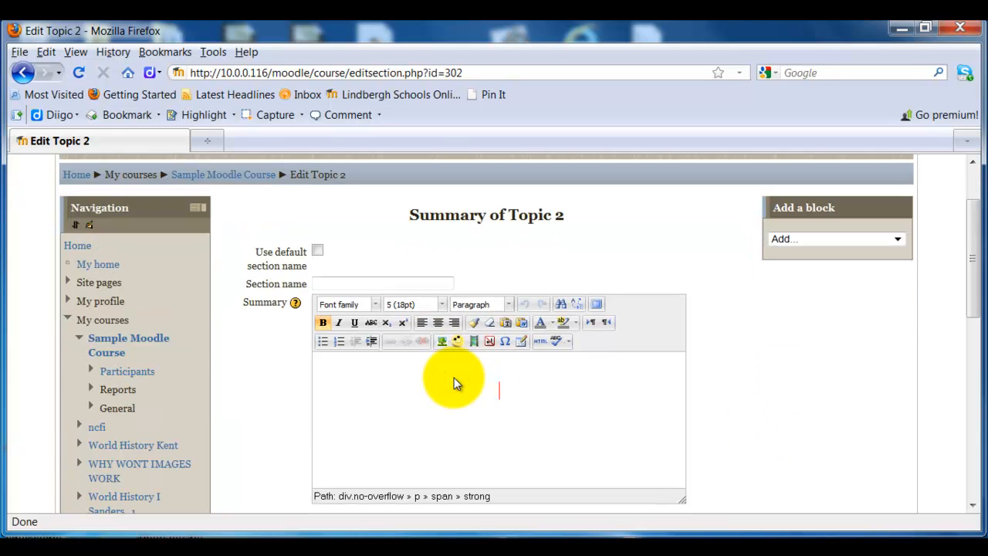
key("BackSpace")
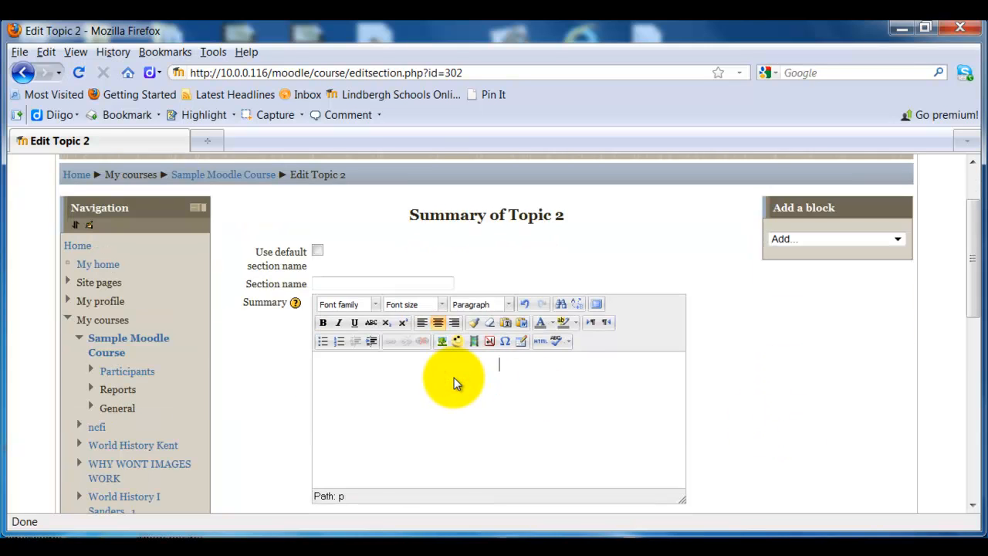
key("ctrl+v")
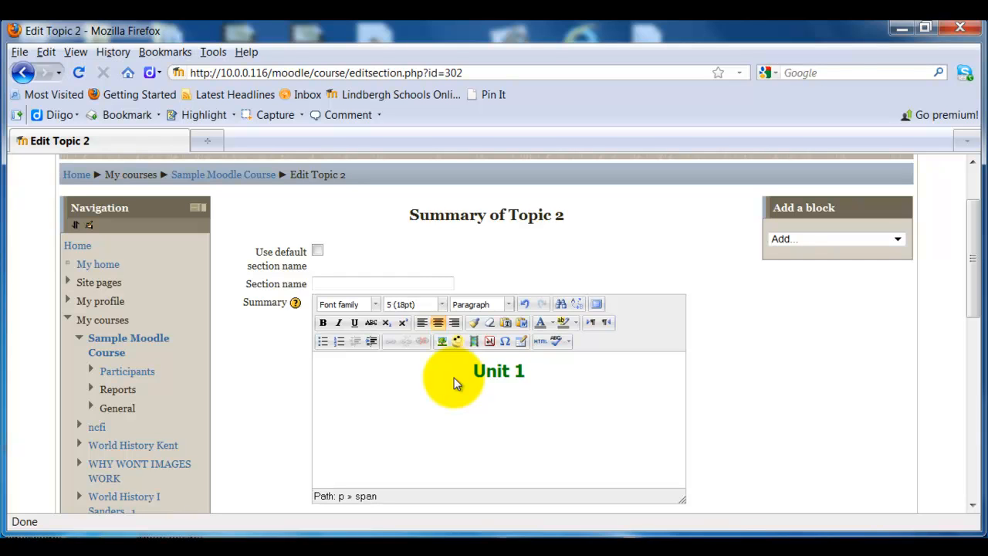
Change the pasted heading's text to "Unit 2" and save the topic 2 summary.
key("BackSpace")
type("2")
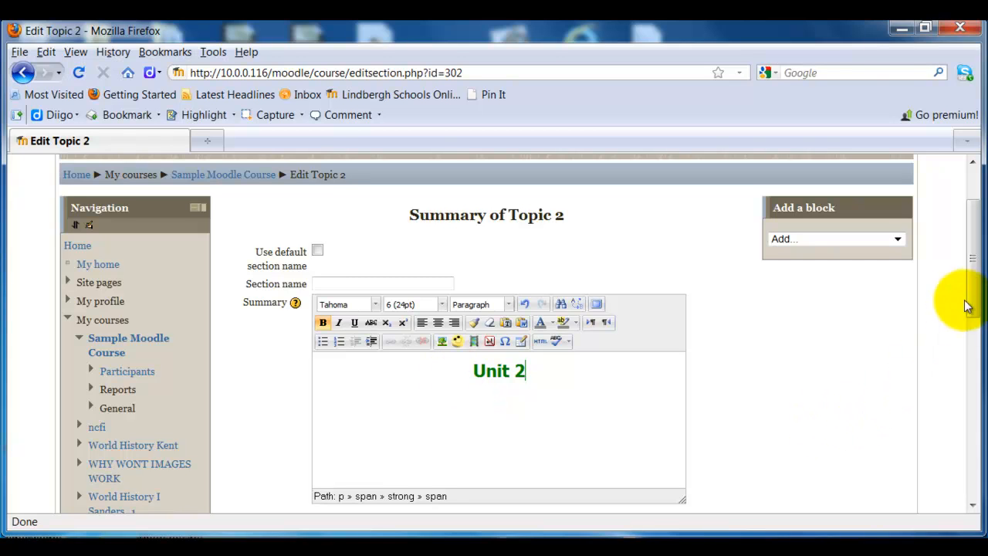
left_click_drag(970, 298, 915, 342)
left_click(281, 373)
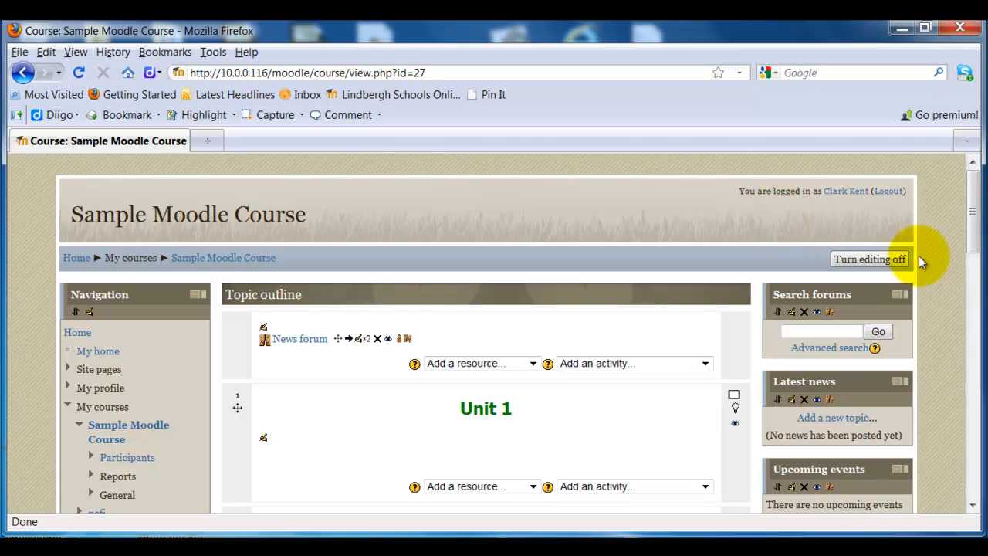
Check the unit headings in topics 1 and 2 on the course page, and turn editing off.
scroll(944, 297, "down", 4)
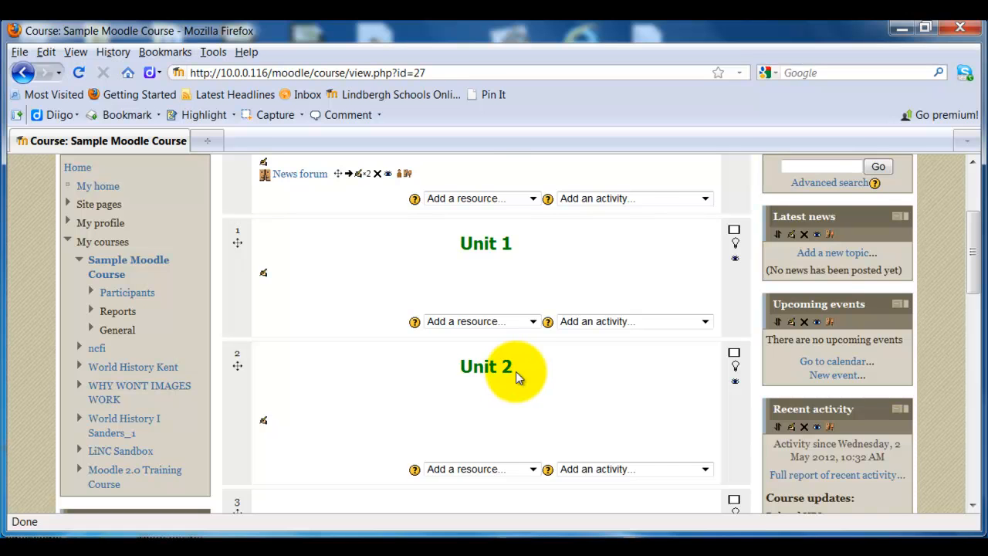
scroll(516, 371, "down", 2)
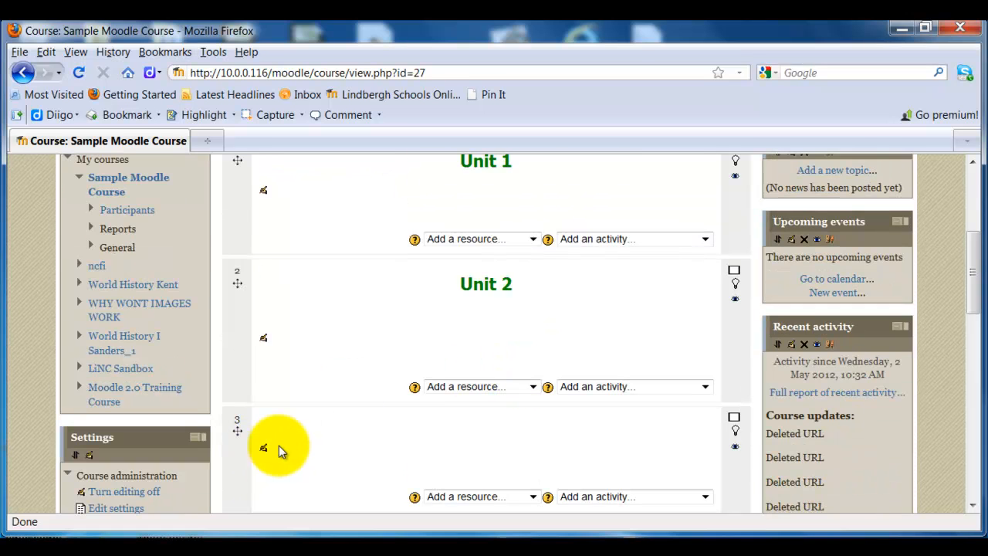
scroll(279, 445, "down", 4)
scroll(562, 340, "up", 6)
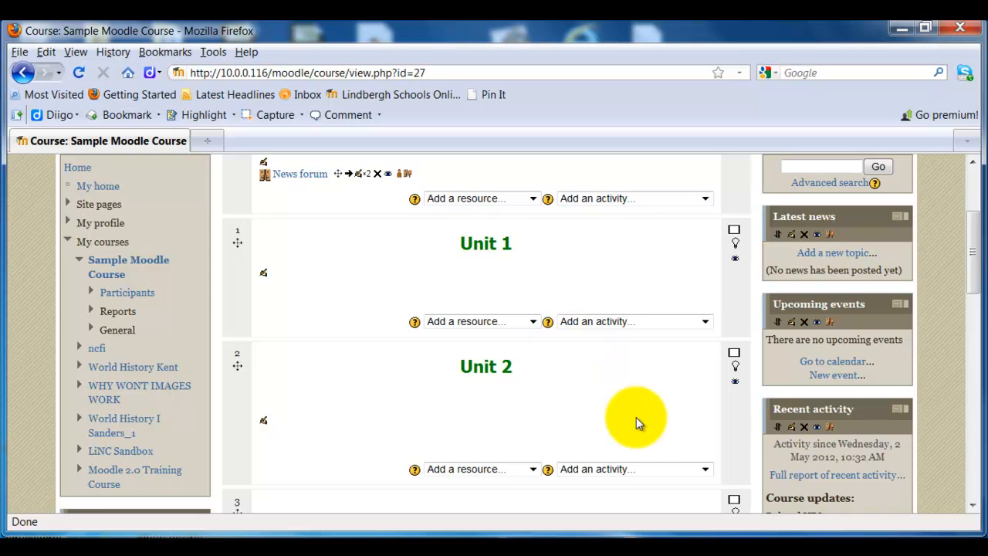
scroll(636, 418, "up", 4)
scroll(630, 438, "down", 2)
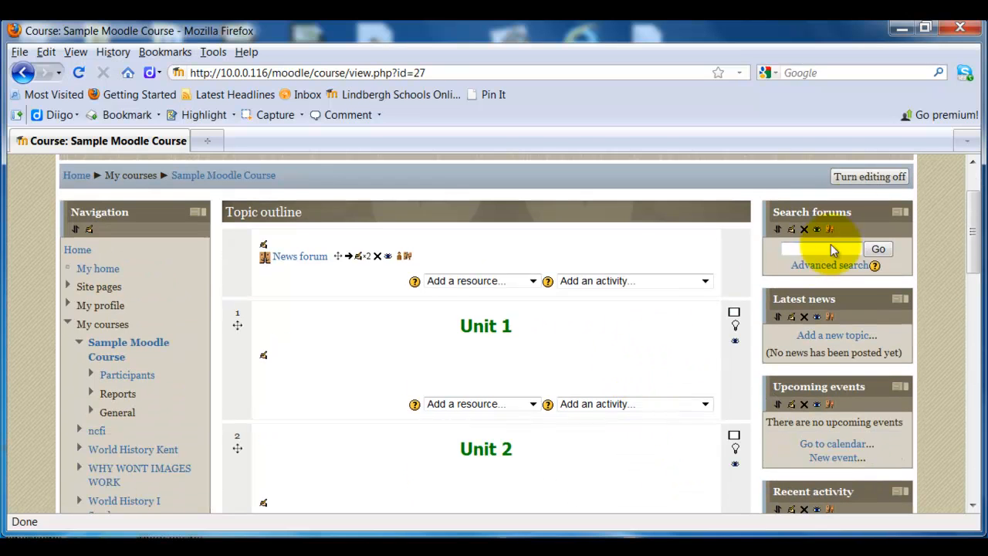
left_click(859, 177)
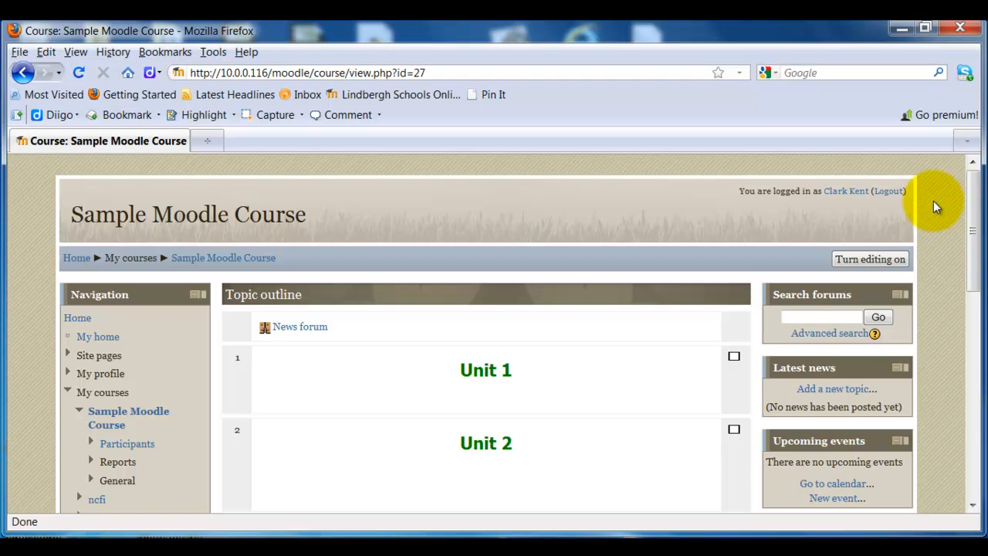
Look through the topic sections down to topic 10, and display only topic 2.
scroll(933, 200, "down", 2)
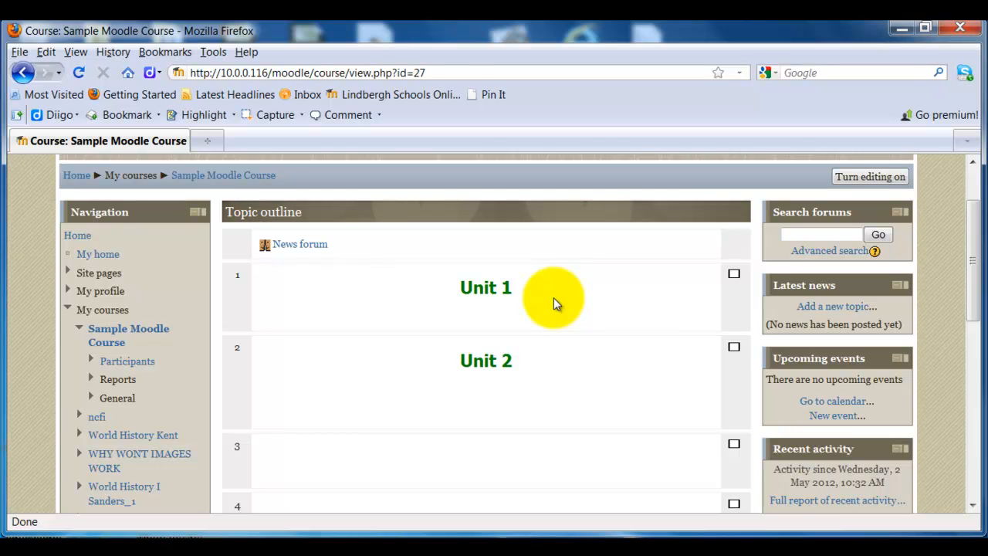
left_click_drag(967, 254, 930, 396)
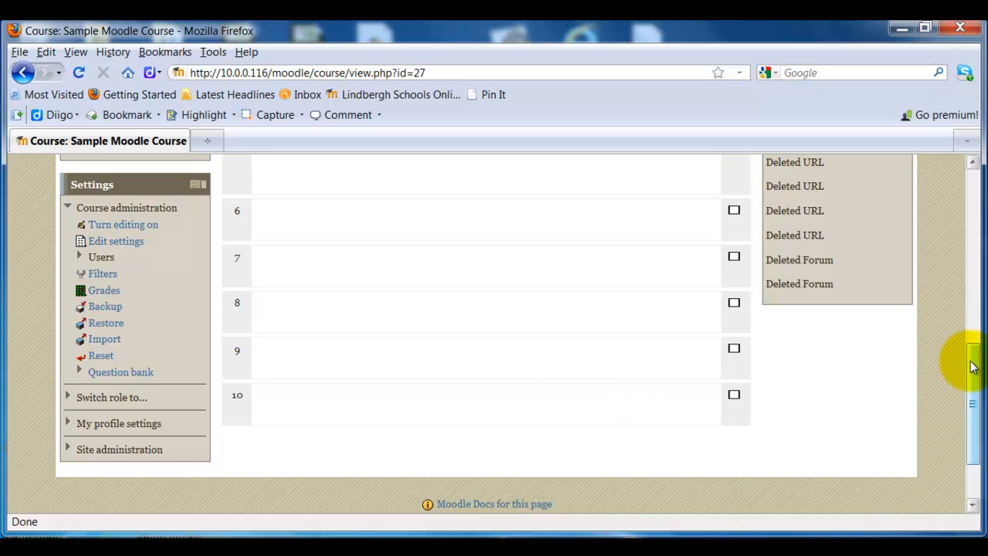
scroll(933, 245, "up", 10)
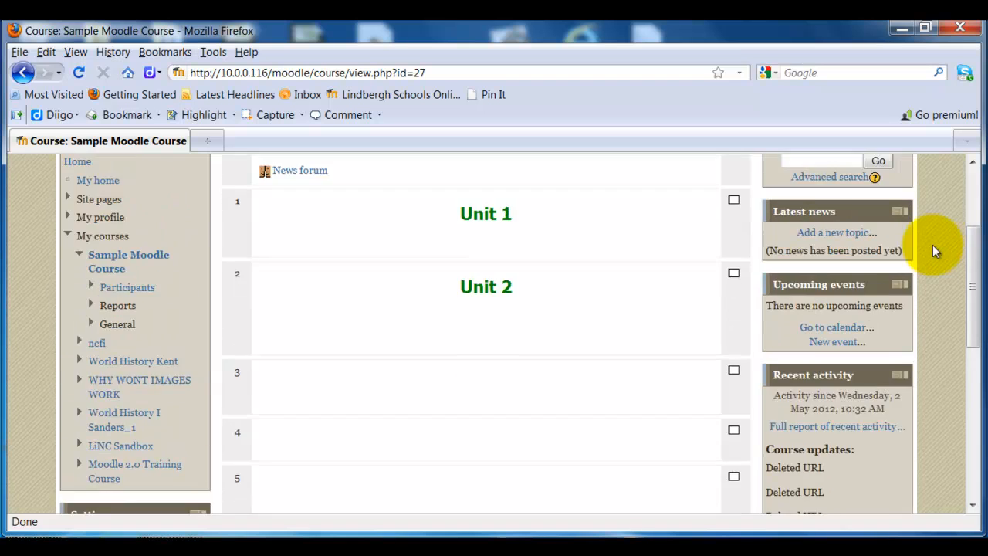
scroll(932, 245, "down", 4)
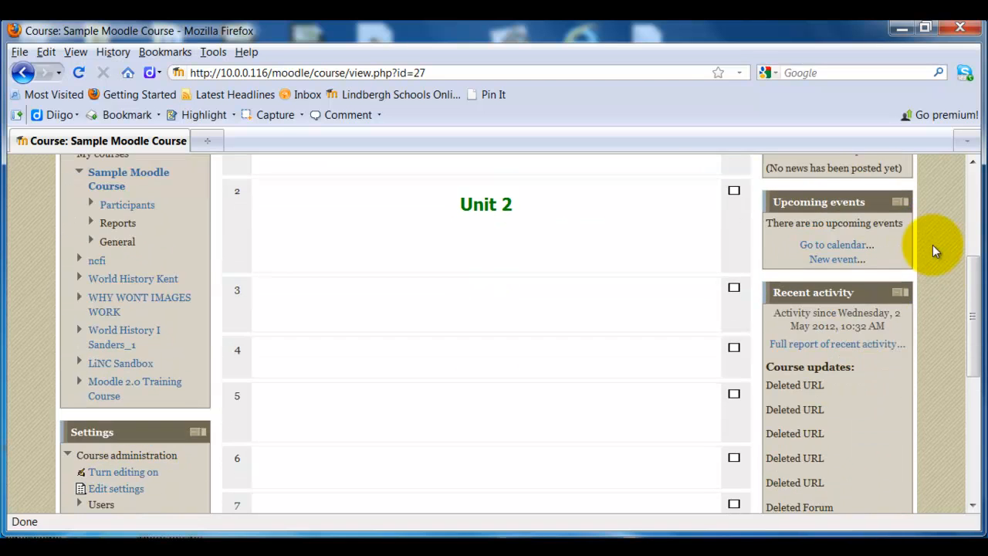
scroll(926, 248, "up", 2)
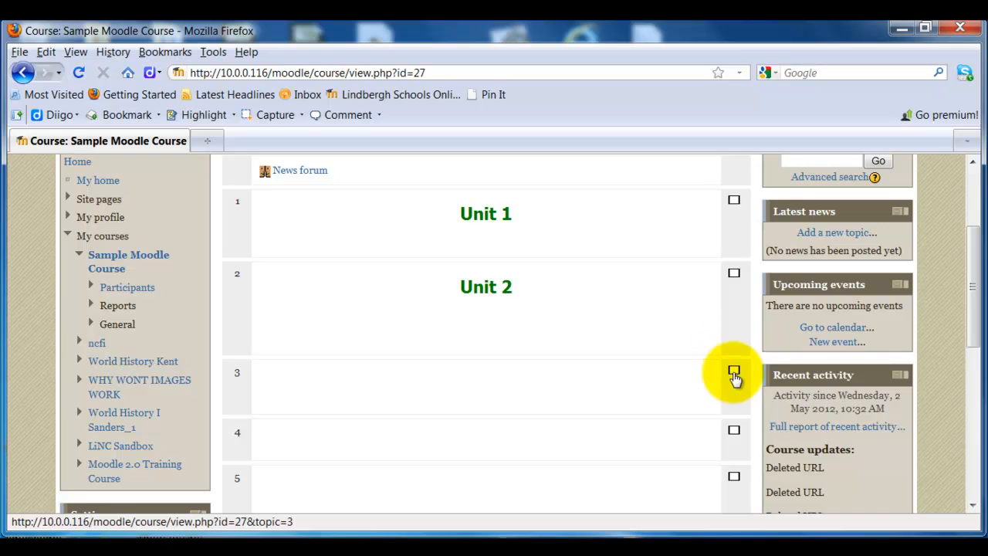
left_click(733, 273)
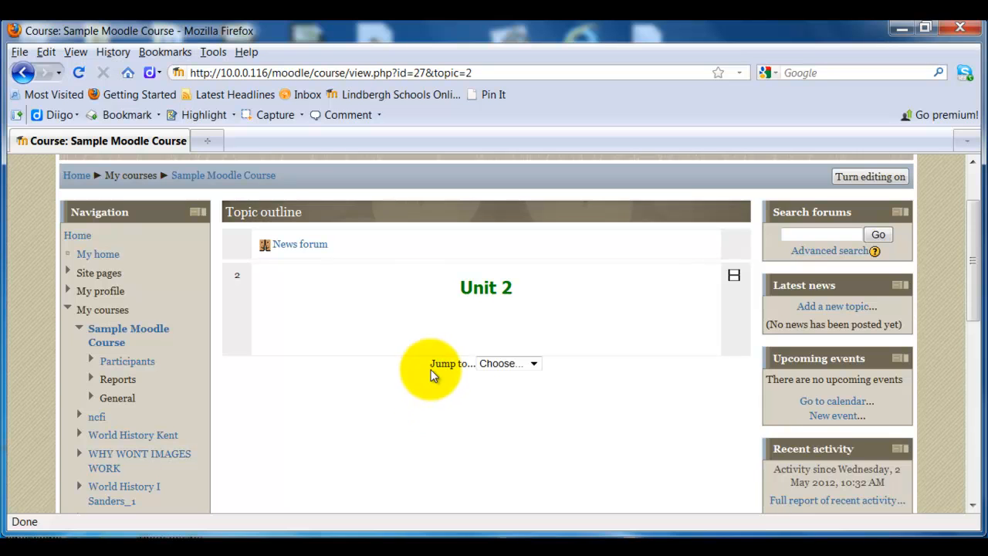
Jump from the topic 2 view to Topic 1, and display all topics again.
left_click(532, 363)
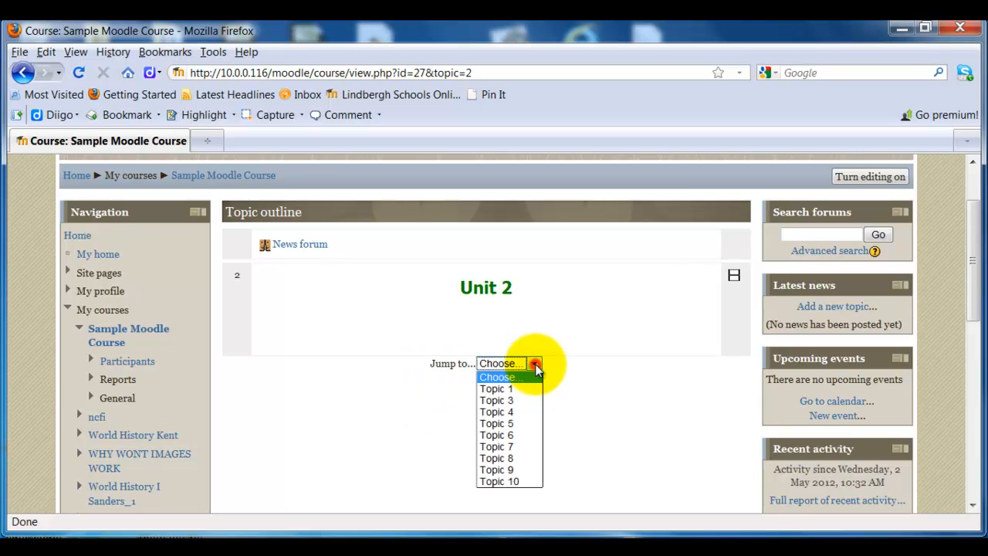
left_click(519, 389)
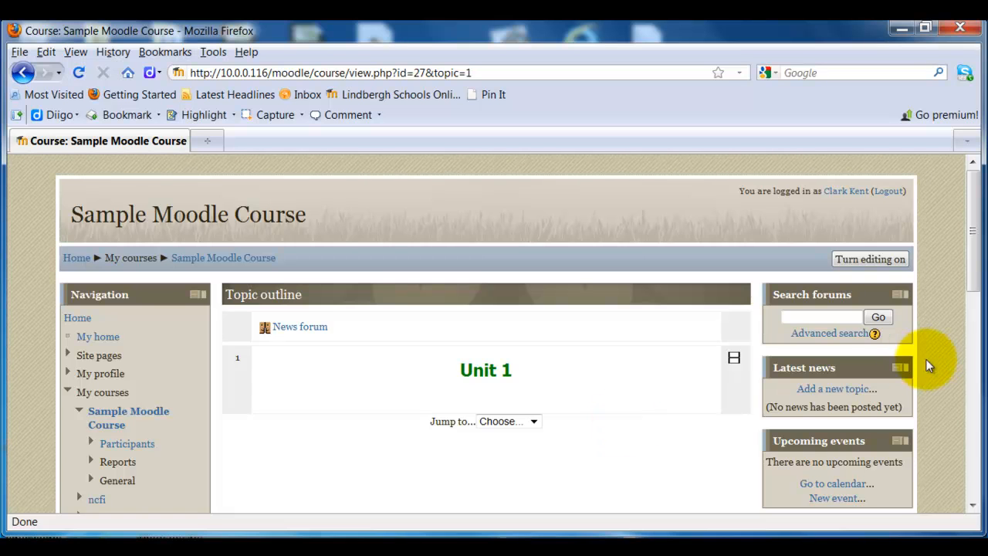
left_click(733, 359)
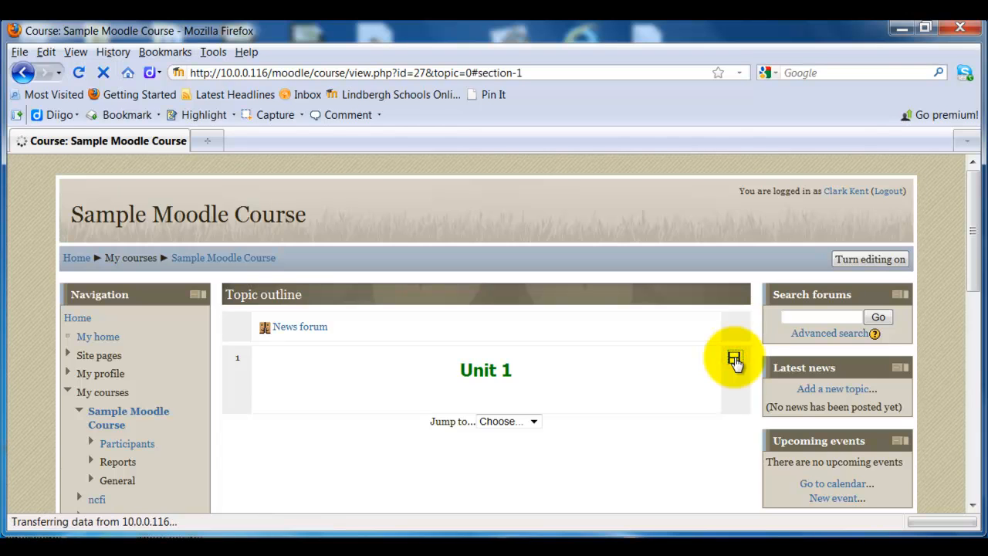
scroll(955, 363, "up", 4)
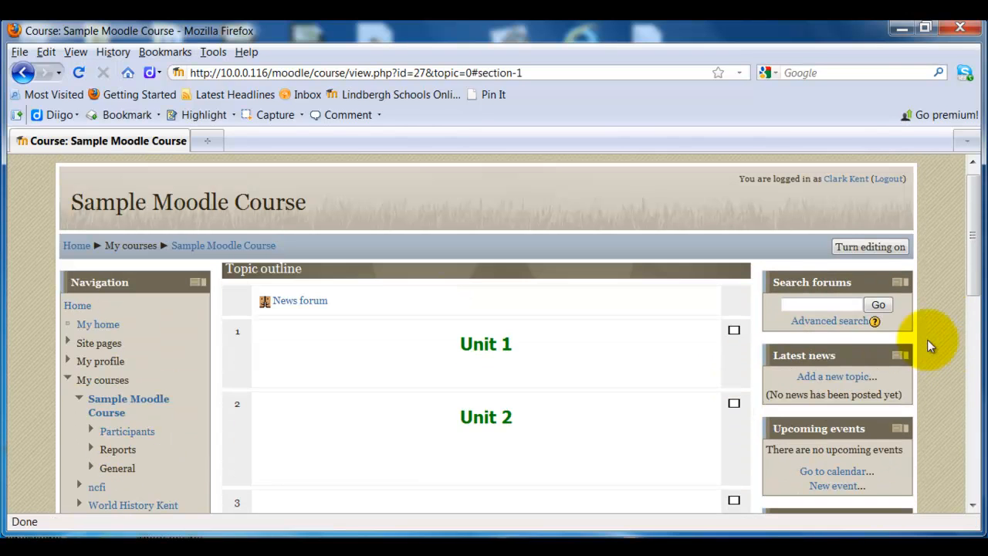
Turn editing on and delete the "Unit 1" heading from the topic 1 summary.
left_click(888, 247)
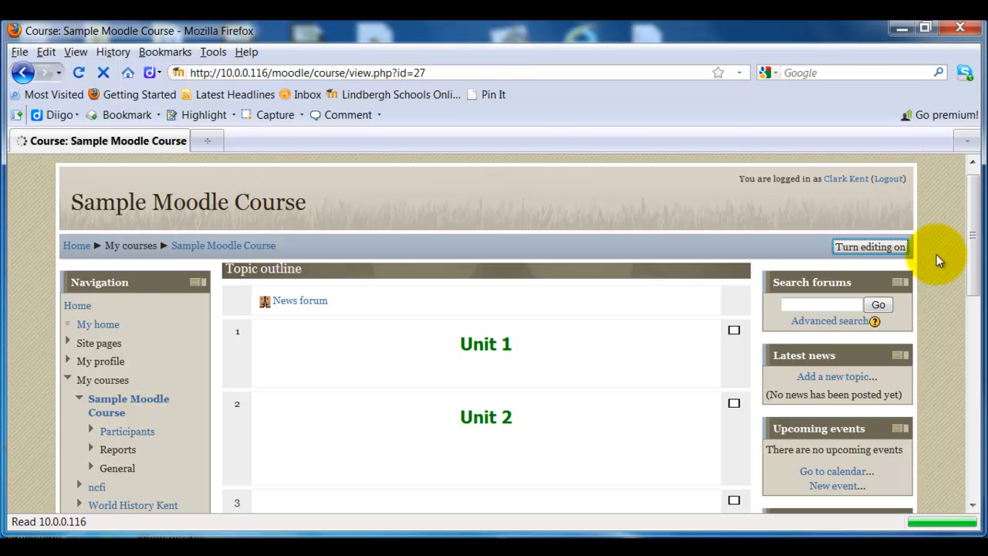
scroll(937, 261, "down", 2)
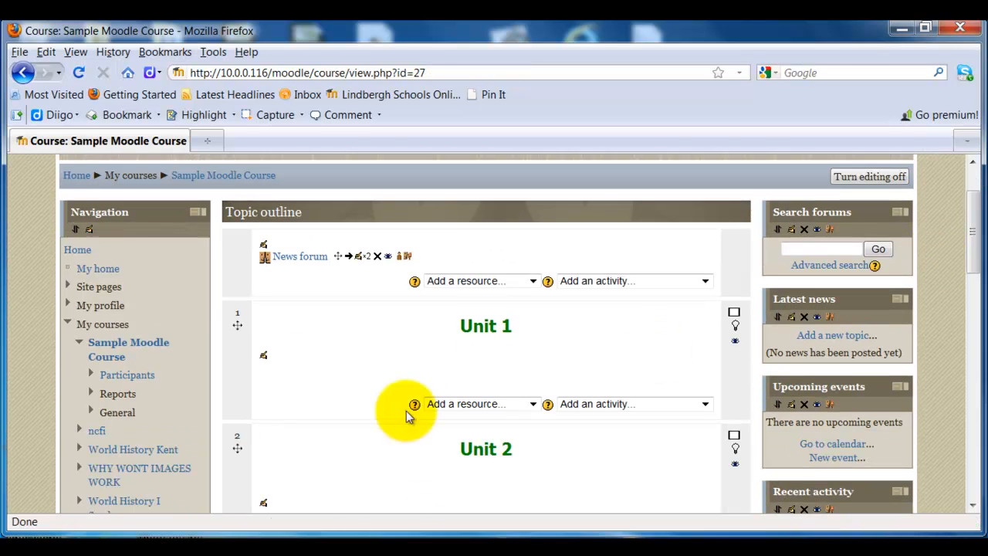
left_click(263, 355)
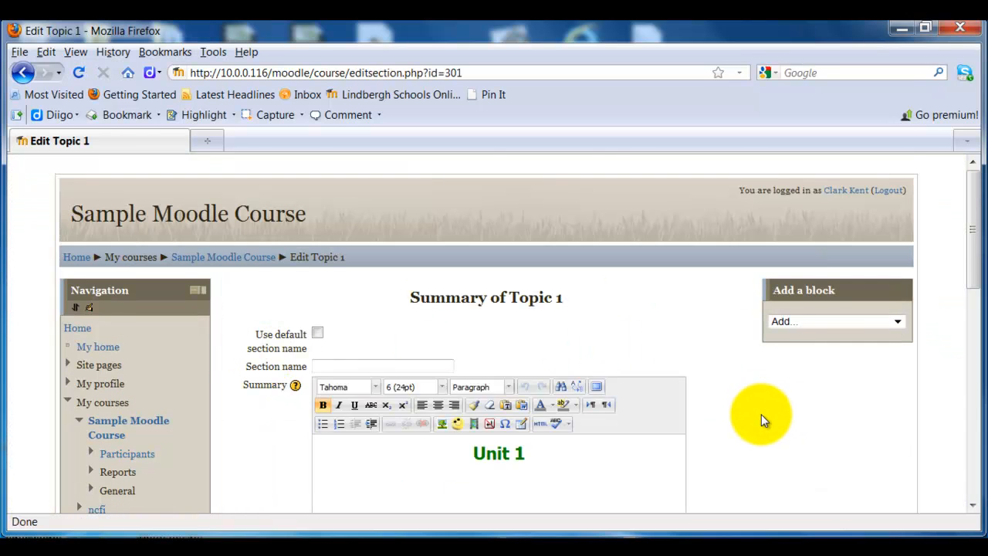
scroll(761, 414, "down", 2)
left_click_drag(536, 367, 472, 371)
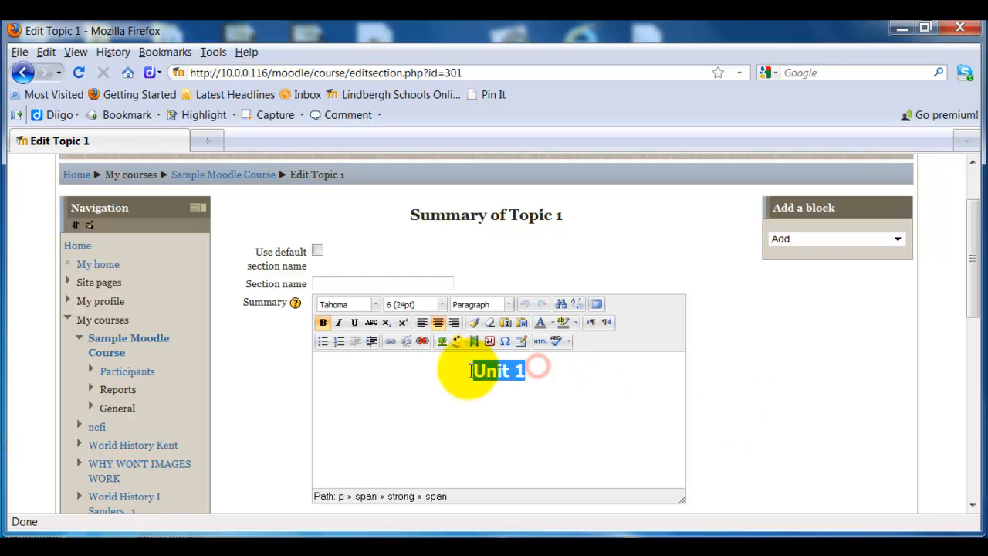
key("Delete")
Enter "Unit 1" as the section name of topic 1 and save the section.
left_click(383, 283)
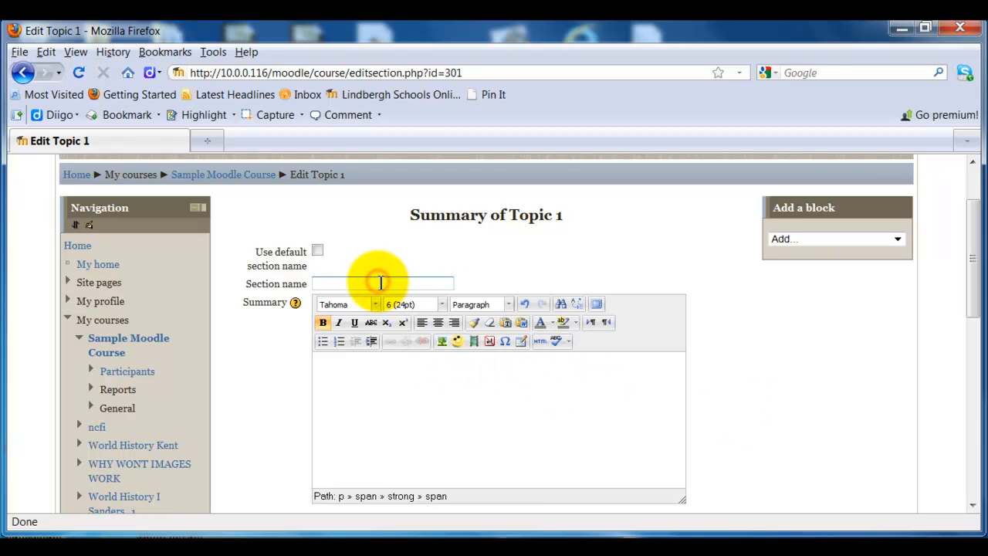
type("Unit 1")
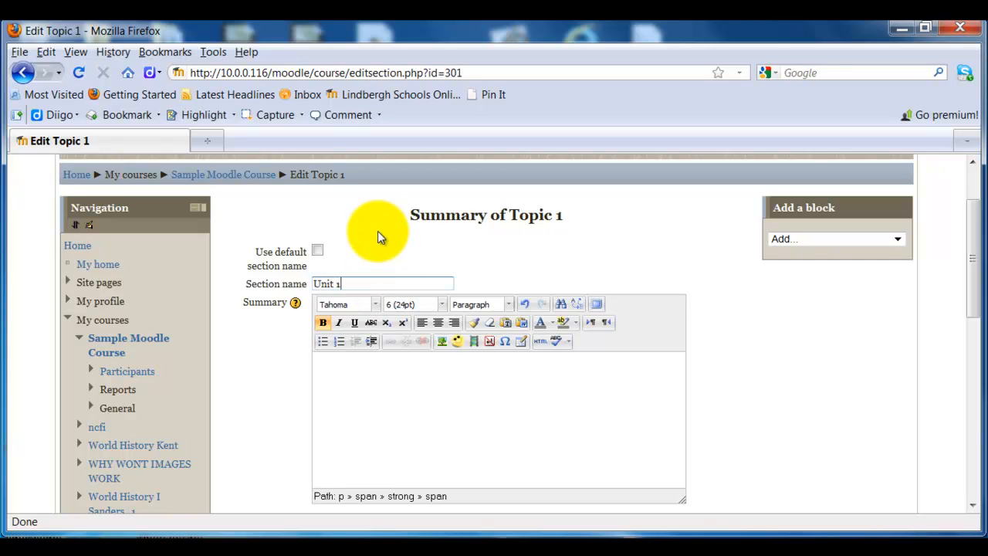
left_click_drag(965, 270, 967, 337)
left_click(276, 353)
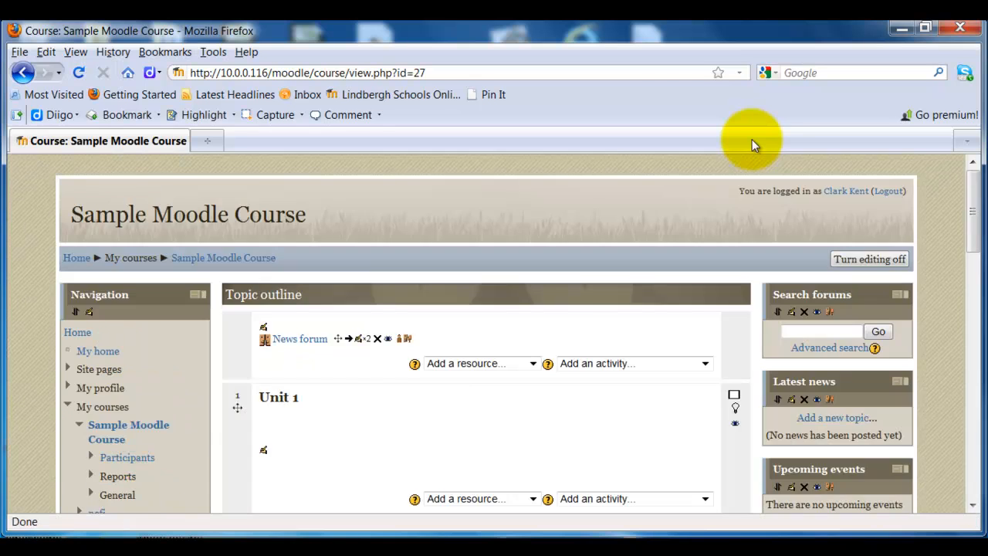
Display only topic 2 on the course page and jump from there to the section named Unit 1.
scroll(939, 271, "down", 4)
scroll(939, 271, "down", 2)
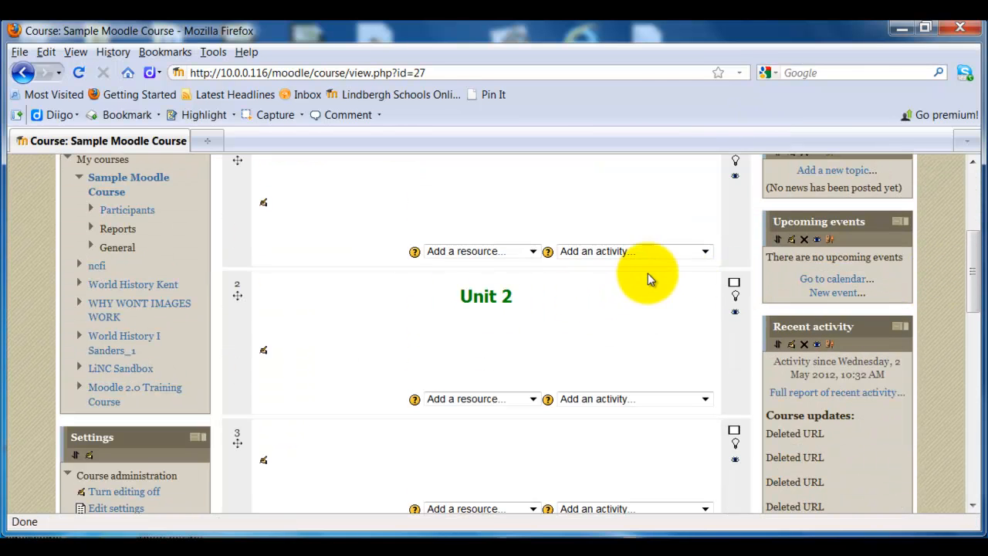
left_click(733, 282)
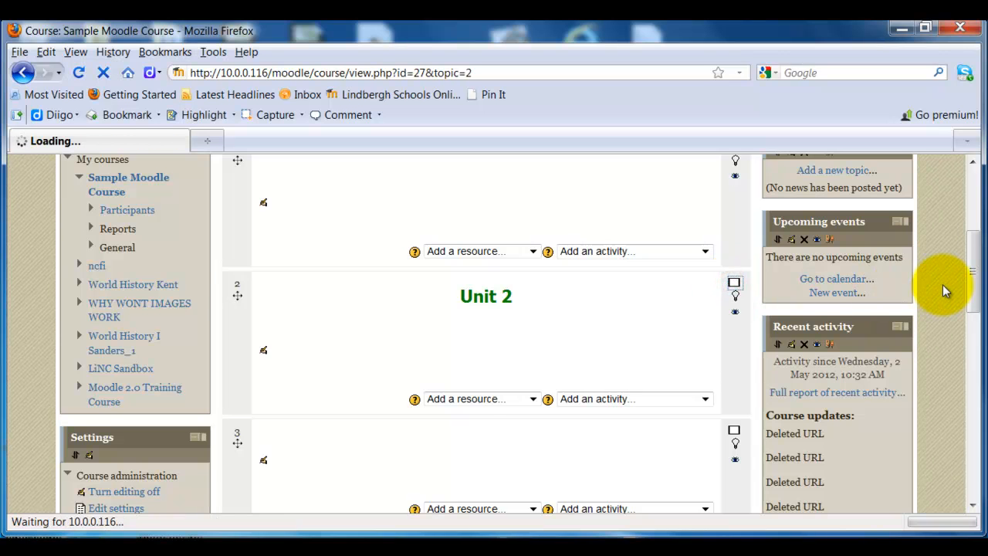
scroll(943, 283, "down", 4)
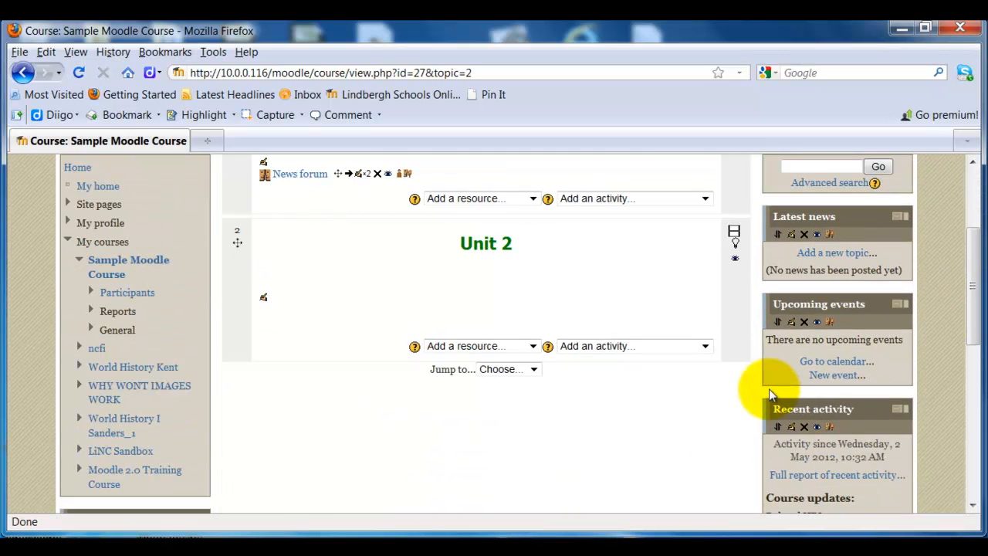
left_click(501, 369)
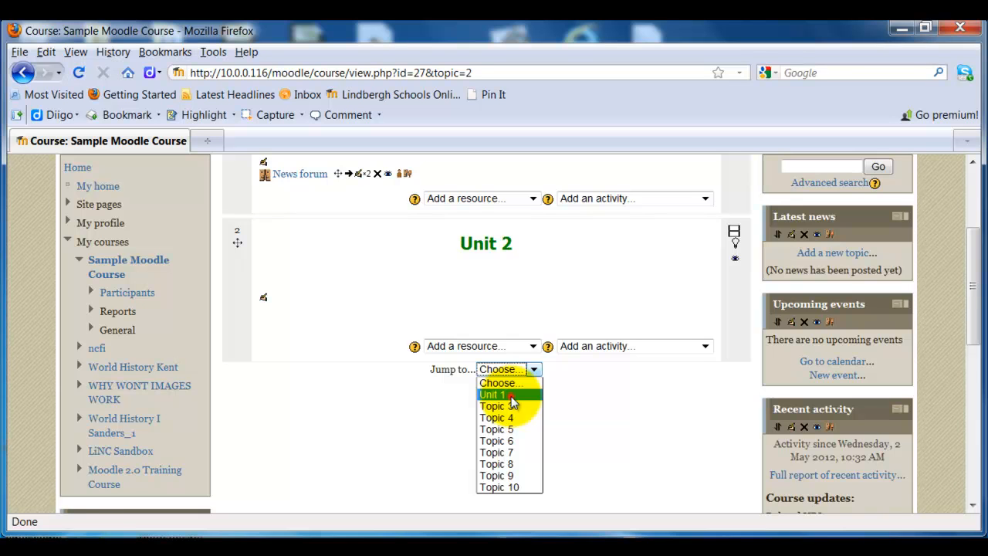
left_click(511, 396)
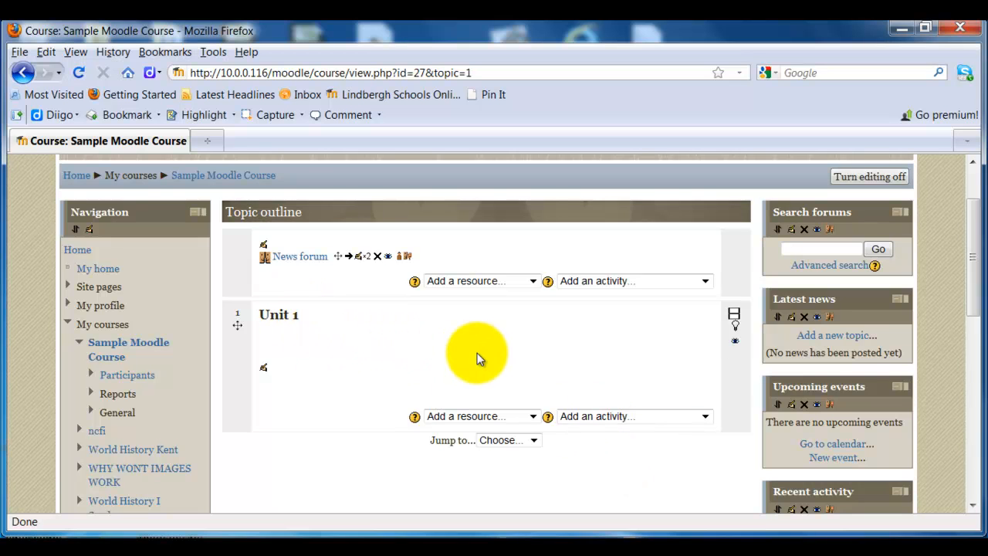
Check the section names offered for jumping from Unit 1, and turn course editing off.
left_click(533, 439)
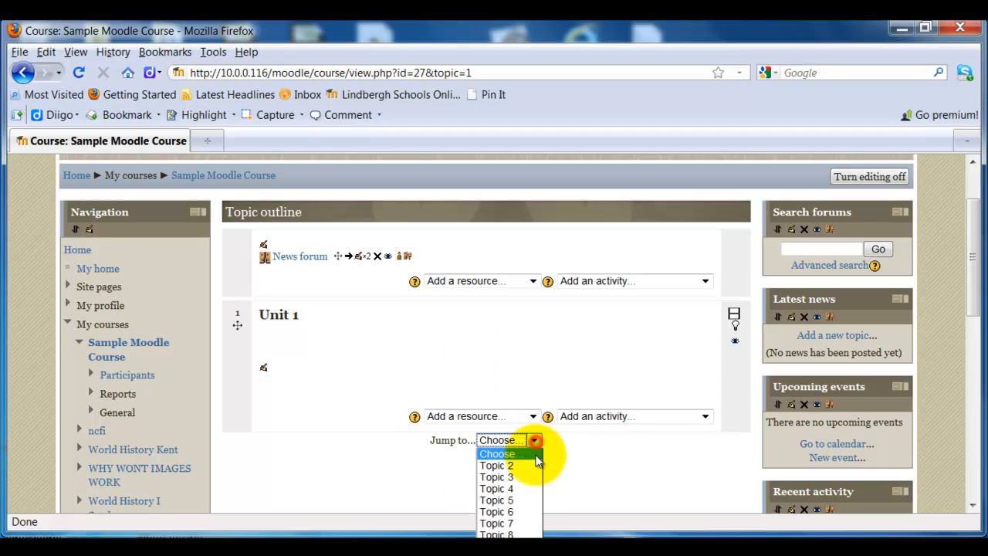
left_click(567, 475)
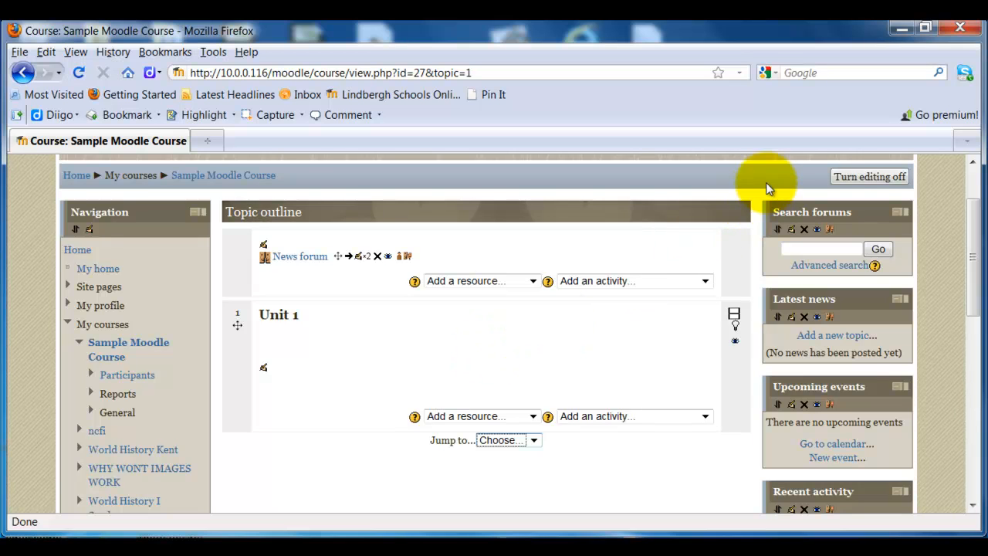
left_click(865, 178)
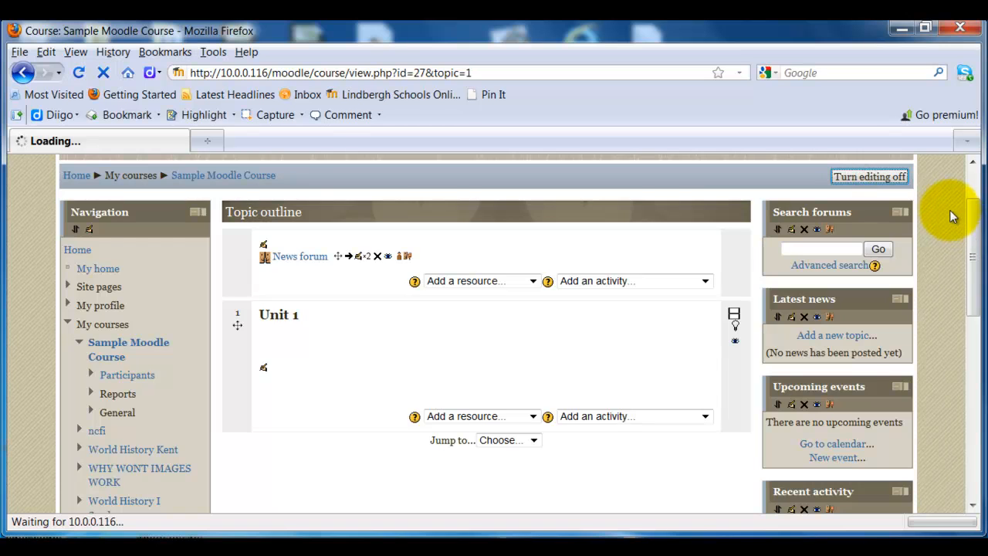